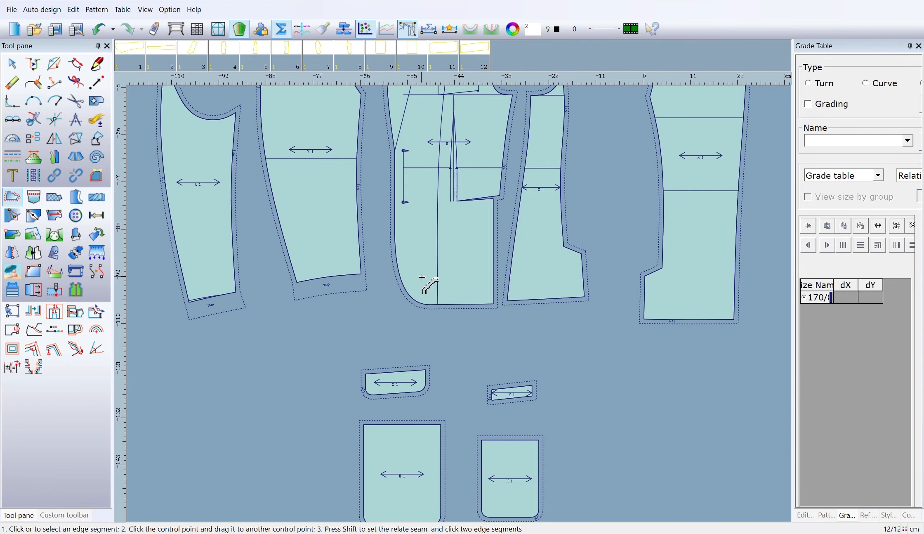
# Step: Add a 4 cm seam allowance to the hem edges of the front, side and back panels, using the same folded-corner style at both ends
pyautogui.moveTo(422, 277); pyautogui.dragTo(759, 340)
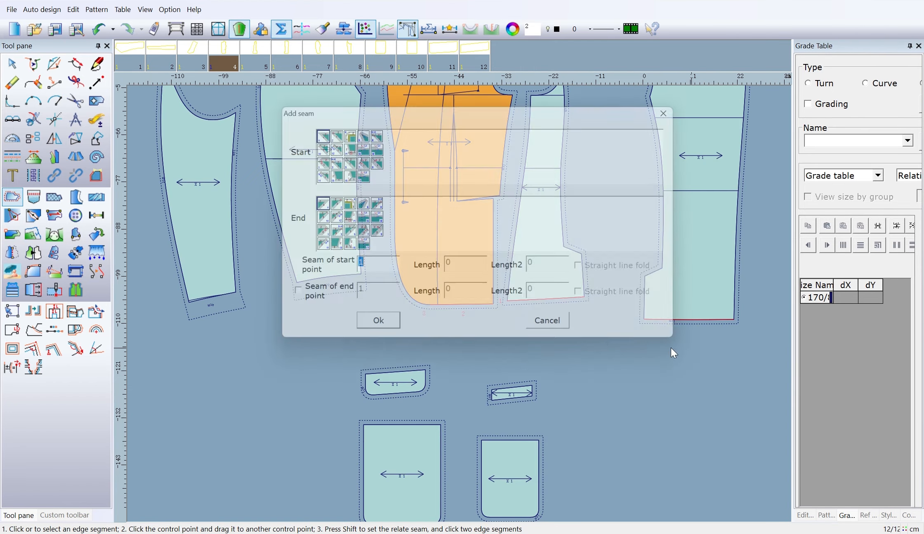
pyautogui.click(383, 328)
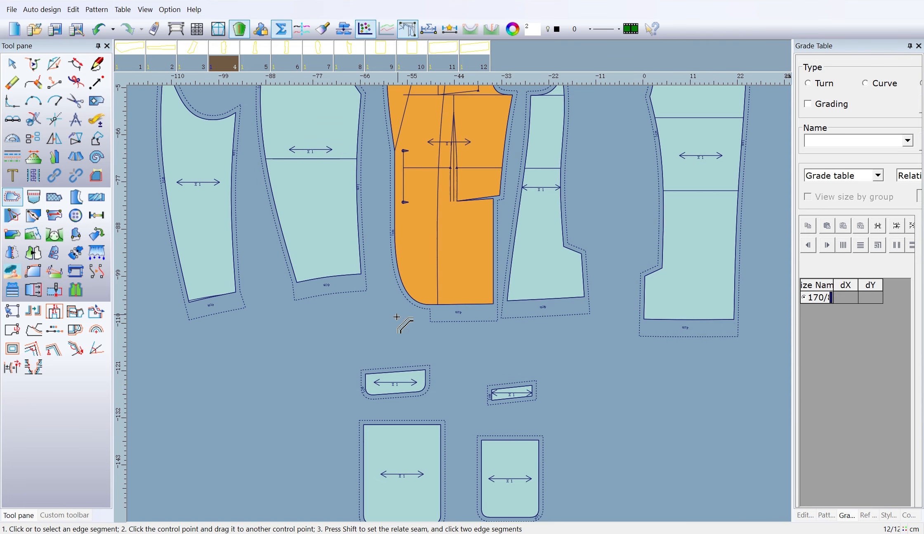
pyautogui.scroll(-1, 539, 266)
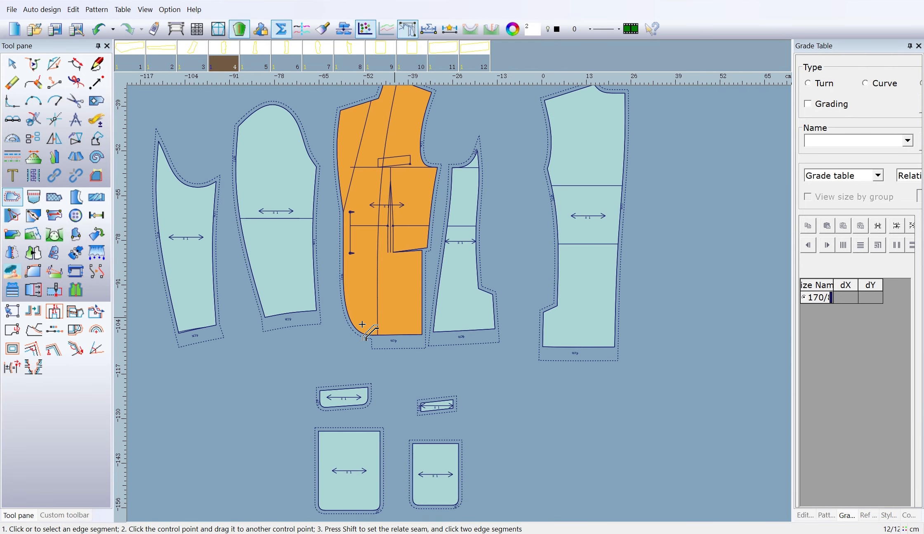
pyautogui.moveTo(335, 316); pyautogui.dragTo(654, 385)
pyautogui.rightClick(487, 357)
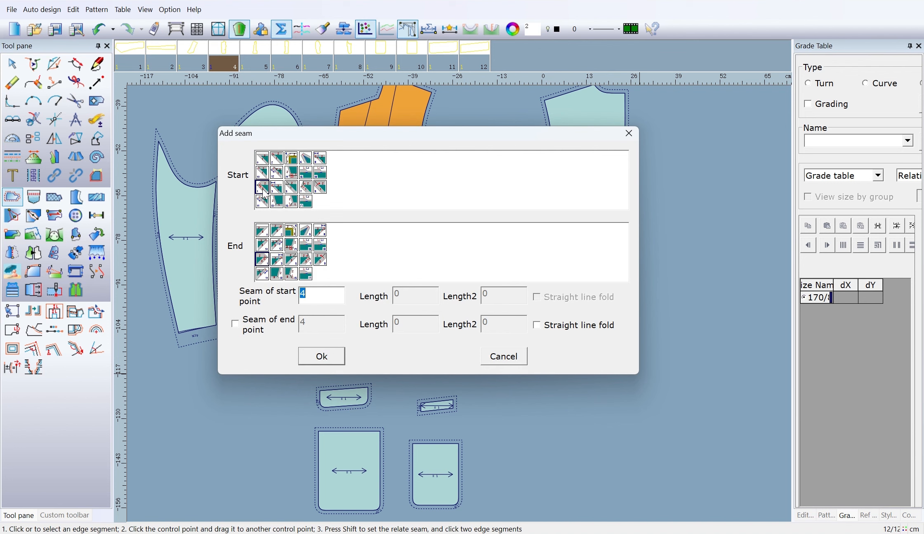
pyautogui.click(333, 359)
# Step: Set a 1.2 cm seam along the front panel's opening edge, from the curved hem corner up to the lapel break point
pyautogui.scroll(-3, 462, 328)
pyautogui.scroll(6, 459, 318)
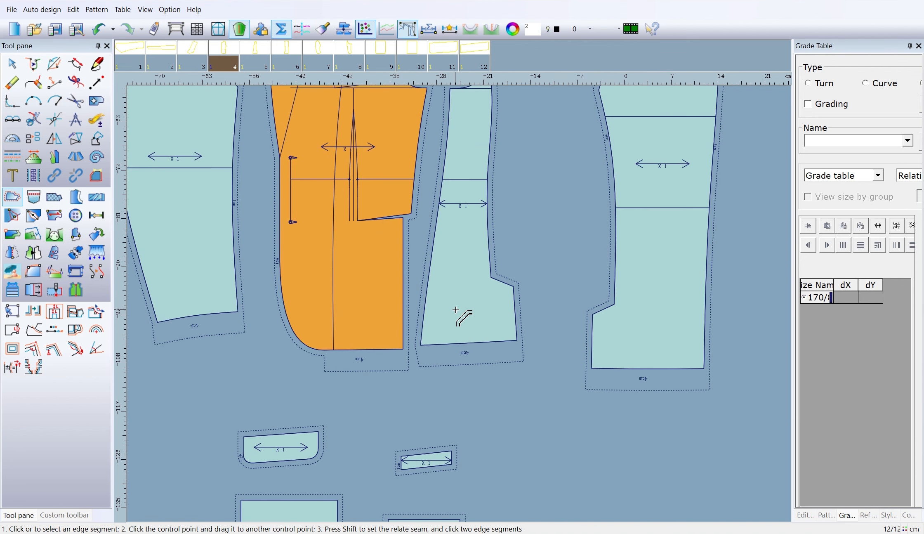
pyautogui.scroll(-2, 455, 310)
pyautogui.scroll(1, 423, 392)
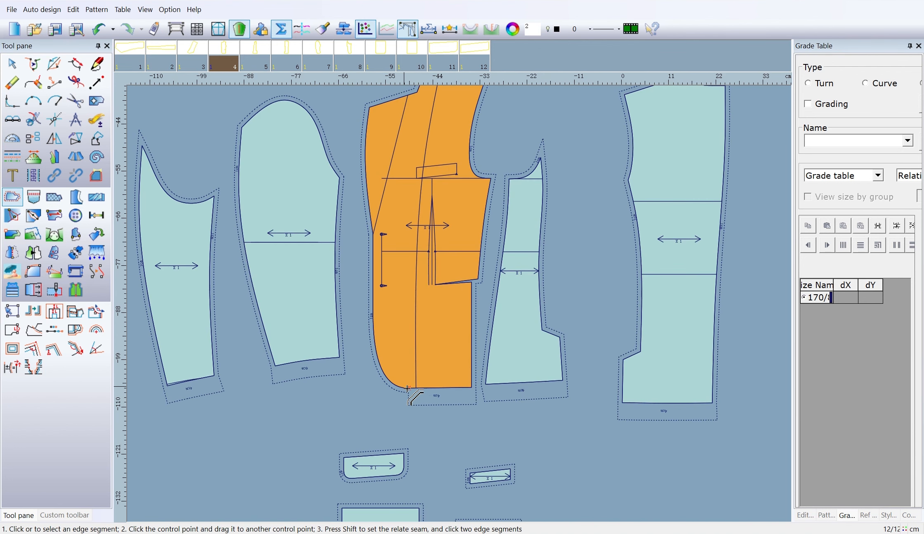
pyautogui.moveTo(408, 389); pyautogui.dragTo(373, 234)
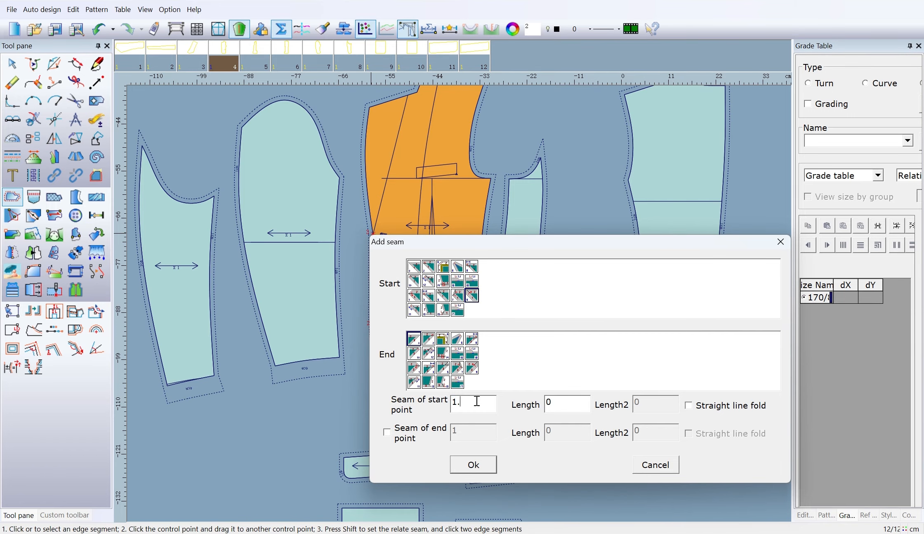
pyautogui.write('1.2')
pyautogui.click(469, 465)
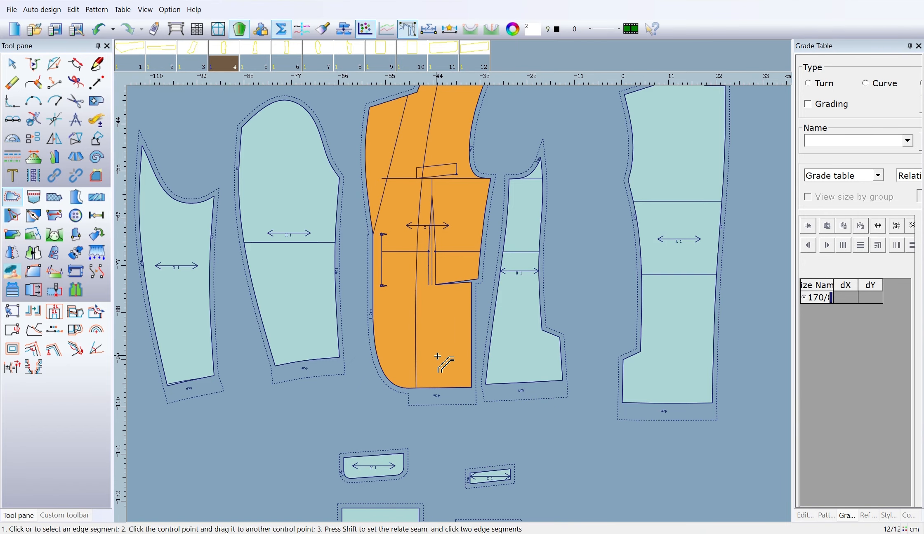
# Step: Relate the seam corners of the side panel and back panel along their joining edges, using the first relate-seam type
pyautogui.scroll(-2, 470, 291)
pyautogui.scroll(2, 411, 295)
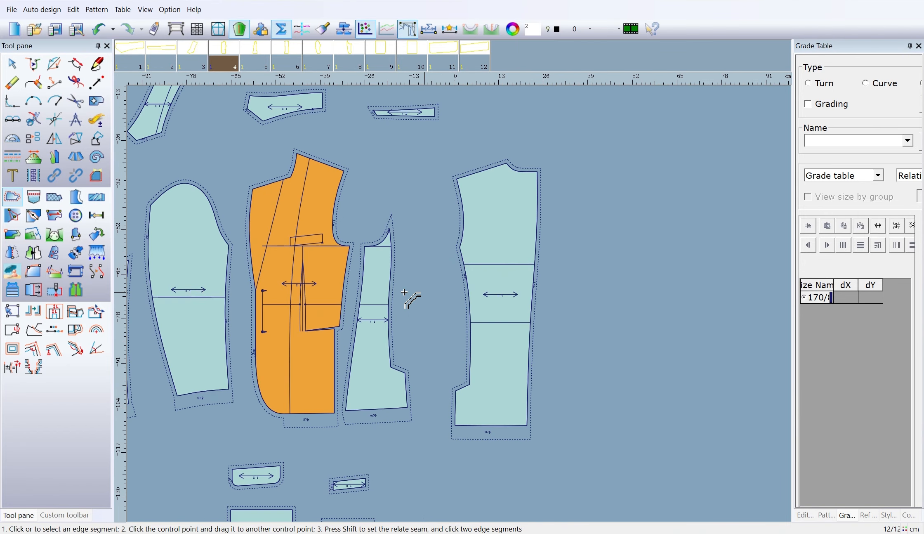
pyautogui.scroll(-2, 458, 293)
pyautogui.scroll(2, 469, 285)
pyautogui.press('shift')
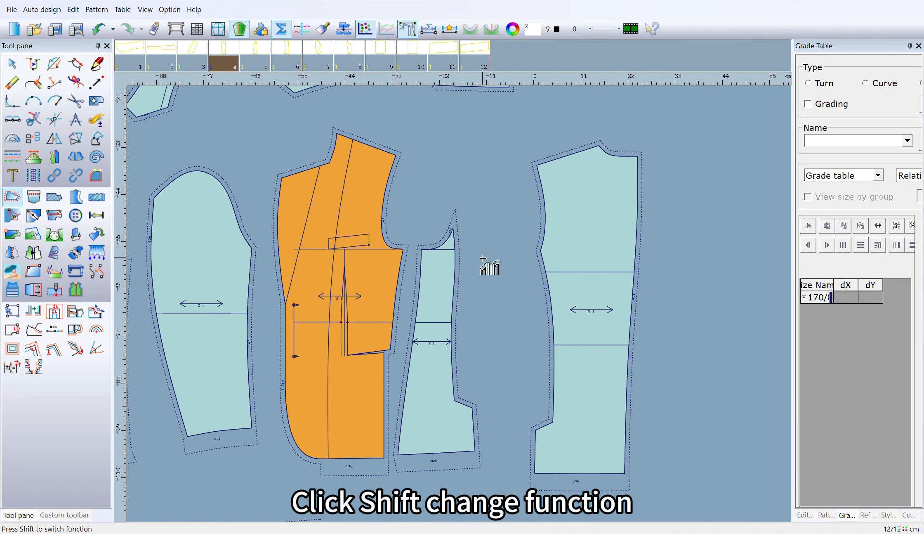
pyautogui.moveTo(429, 273); pyautogui.dragTo(428, 442)
pyautogui.click(454, 258)
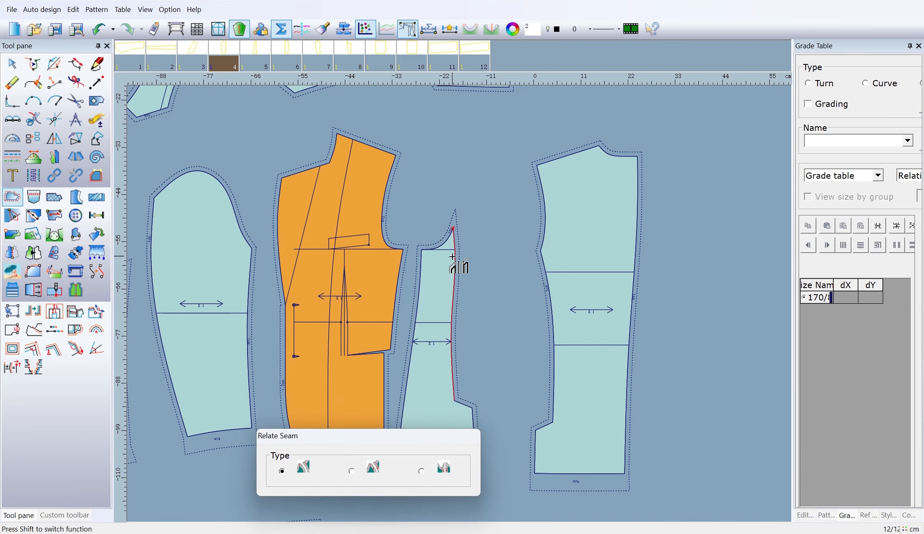
pyautogui.click(544, 272)
# Step: Relate the seam corners of the under sleeve and top sleeve along their matching long edges
pyautogui.scroll(-2, 413, 309)
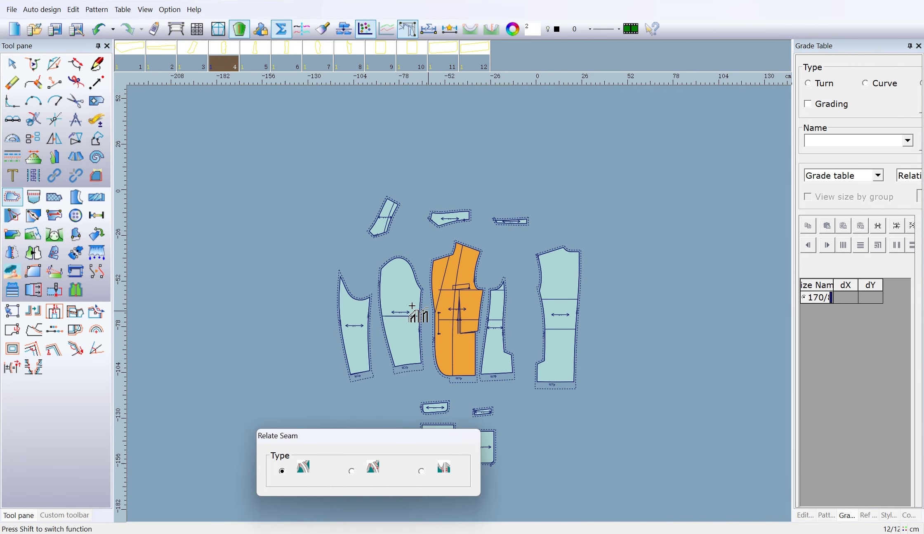
pyautogui.scroll(2, 470, 307)
pyautogui.click(400, 287)
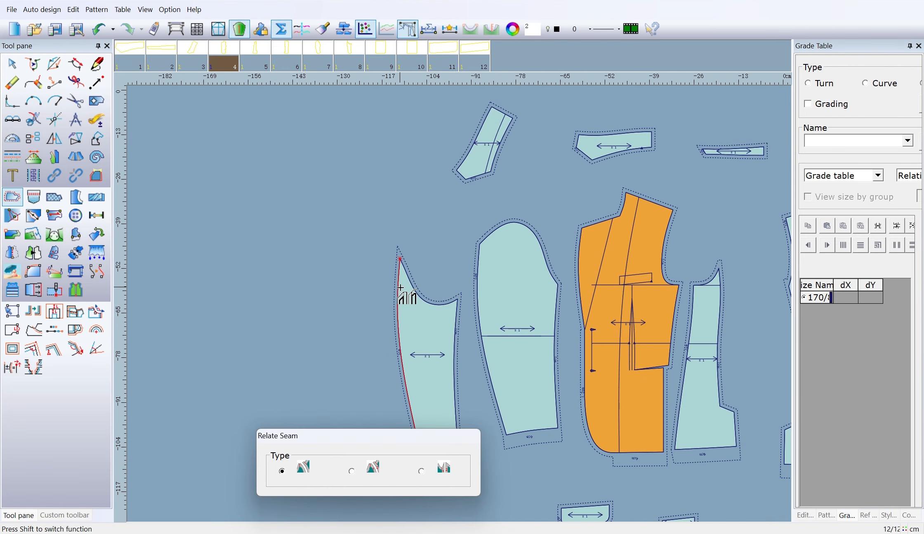
pyautogui.click(480, 260)
# Step: Examine the seam allowances on all garment pieces, from the pocket pieces up to the collar pieces
pyautogui.scroll(-2, 519, 388)
pyautogui.scroll(3, 541, 315)
pyautogui.scroll(-3, 651, 335)
pyautogui.scroll(-3, 457, 303)
pyautogui.scroll(3, 457, 388)
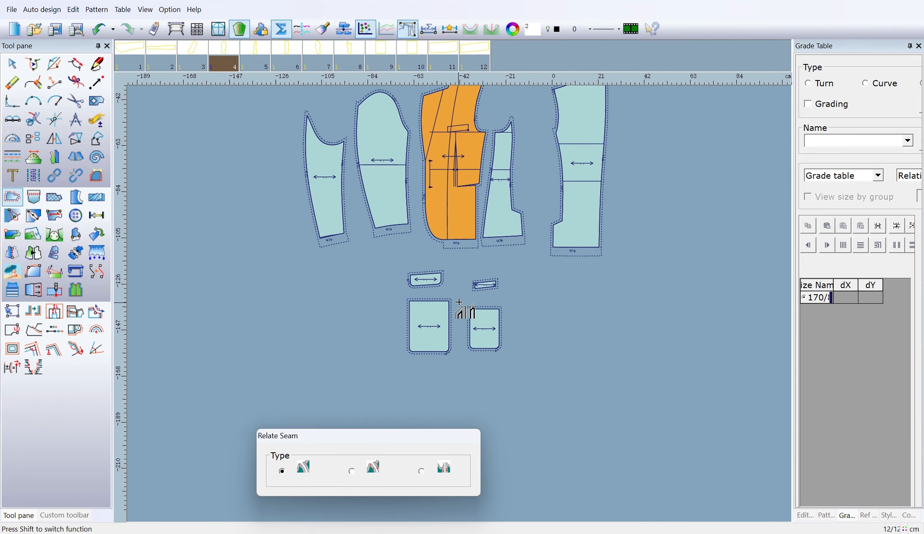
pyautogui.scroll(3, 470, 305)
pyautogui.scroll(-3, 429, 237)
pyautogui.scroll(2, 466, 197)
pyautogui.scroll(-3, 475, 264)
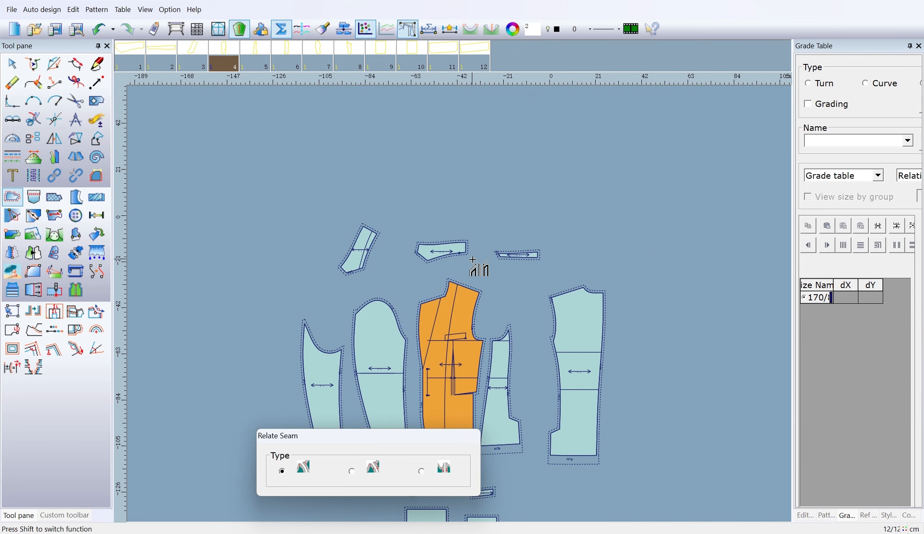
# Step: Rotate the slanted collar piece by its end edge so that edge stands vertical, and place it beside the other collar piece
pyautogui.scroll(3, 258, 256)
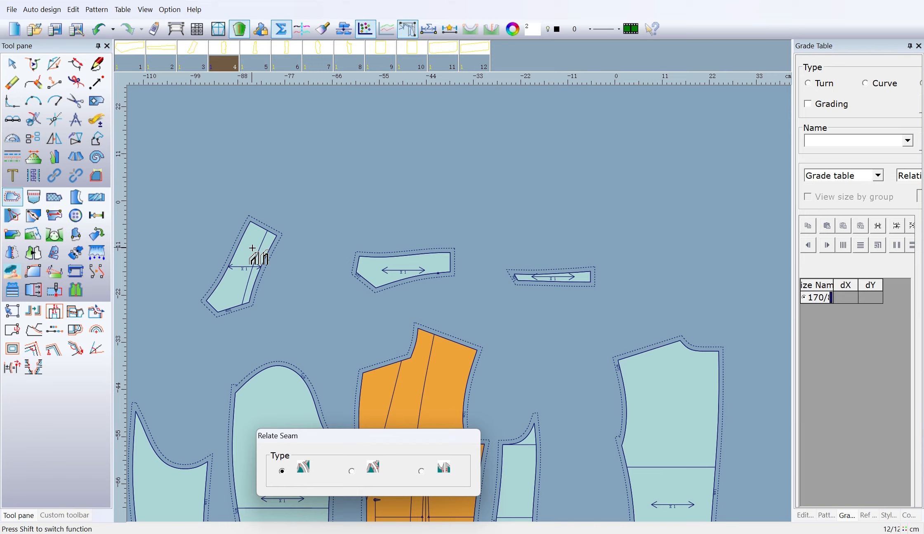
pyautogui.click(98, 235)
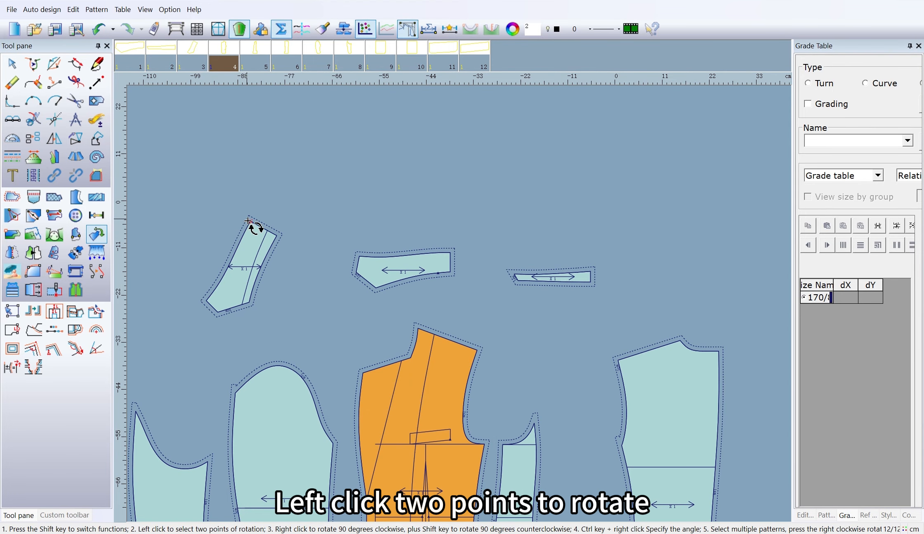
pyautogui.click(277, 236)
pyautogui.click(278, 236)
pyautogui.click(284, 321)
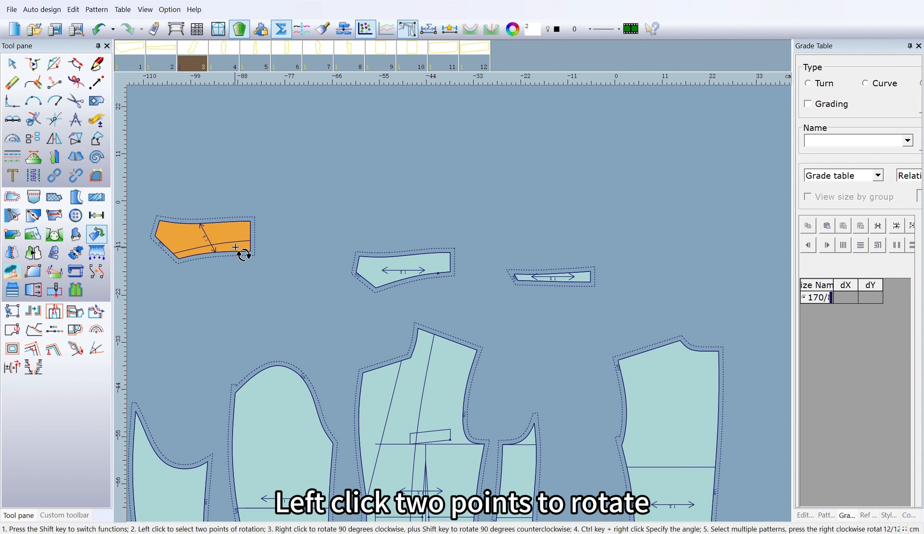
pyautogui.press('space')
pyautogui.moveTo(308, 275); pyautogui.dragTo(319, 277)
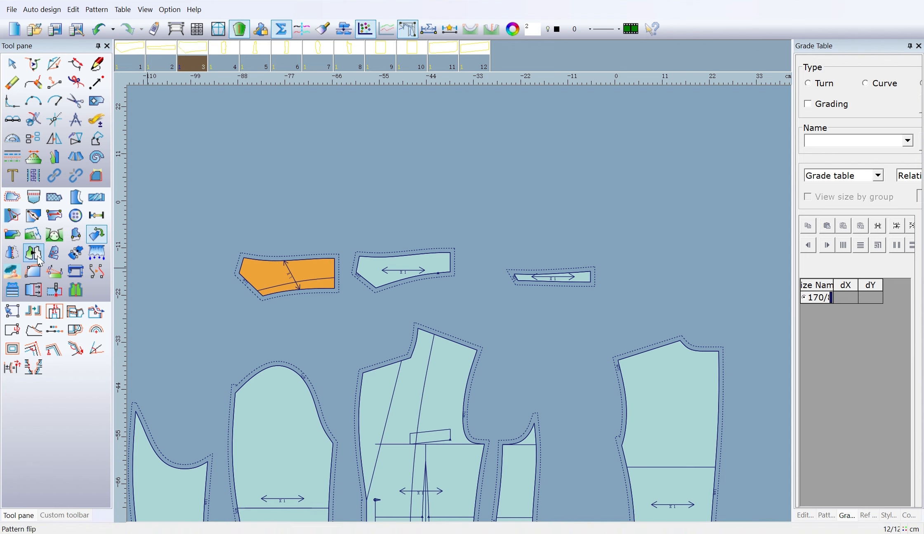
# Step: Mirror the three collar pieces about their centre lines with start and end notches, and move the overlapping one clear above the others
pyautogui.click(11, 253)
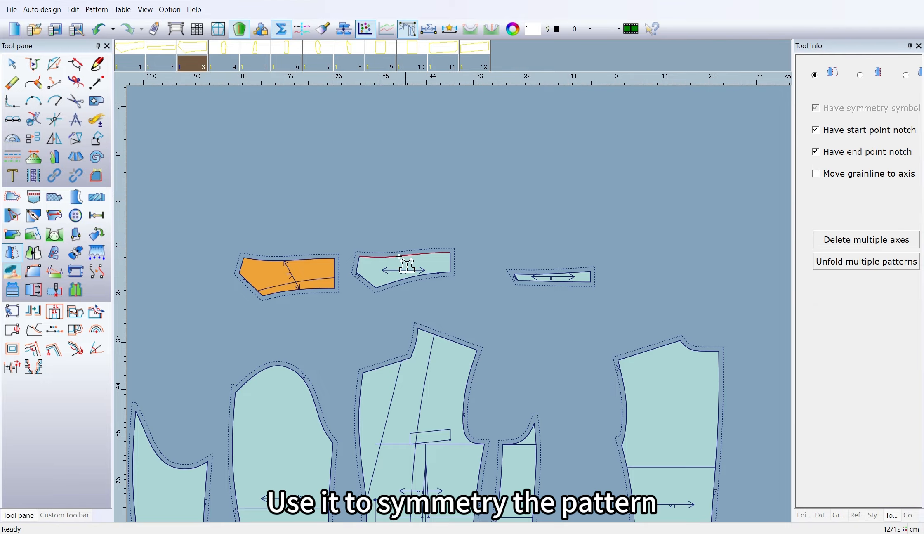
pyautogui.click(450, 264)
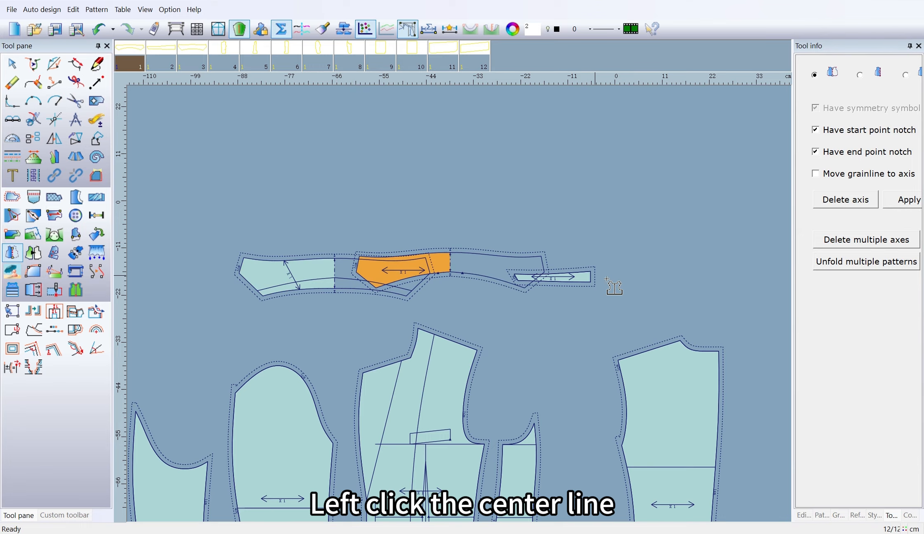
pyautogui.click(591, 281)
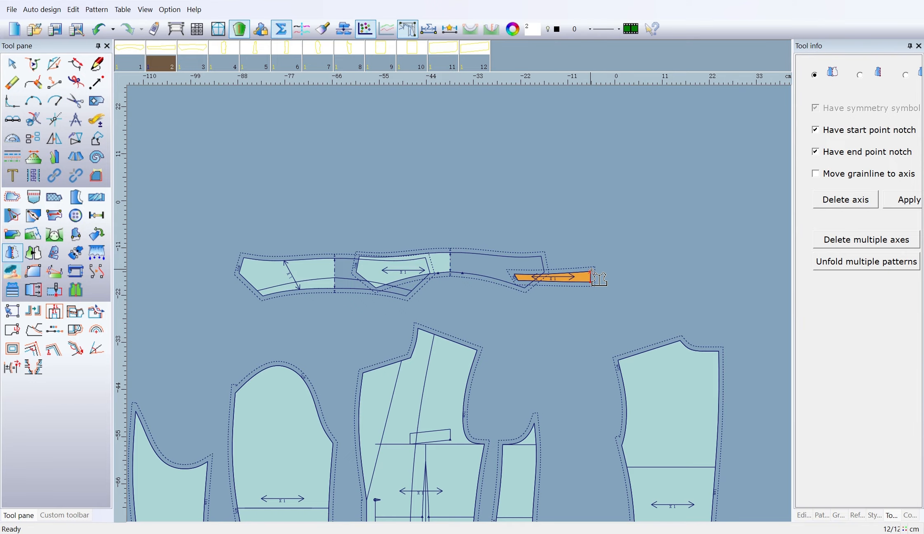
pyautogui.click(591, 271)
pyautogui.press('space')
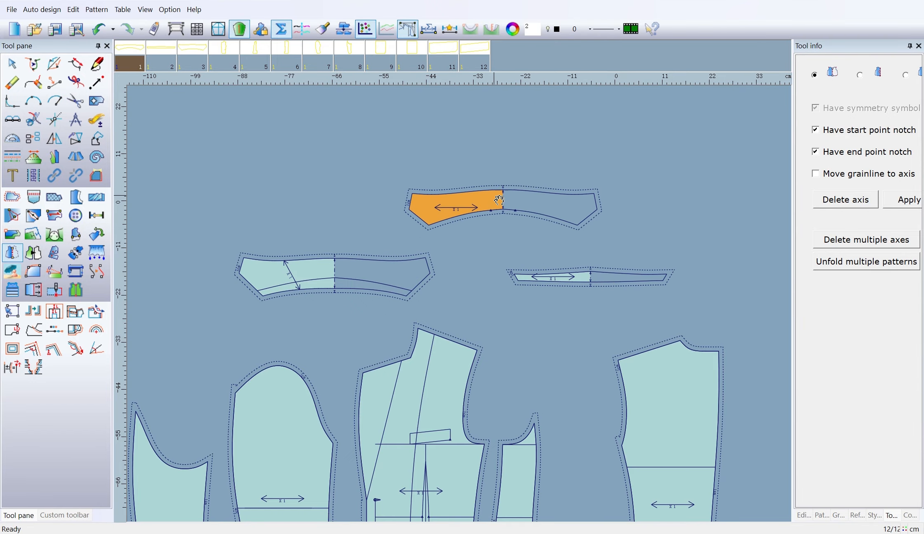
pyautogui.click(480, 216)
# Step: Set the default grainline direction to 2Way Vert. in the system setup
pyautogui.click(170, 9)
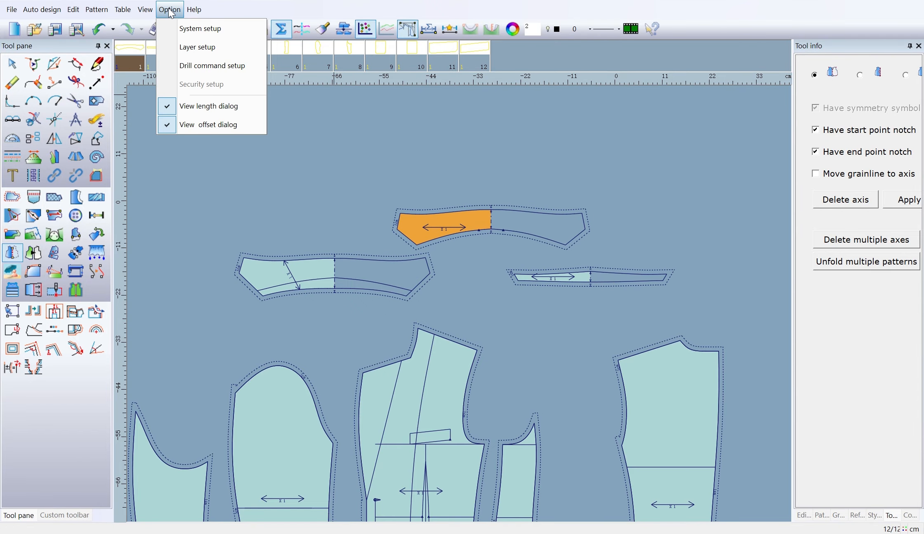
pyautogui.click(201, 28)
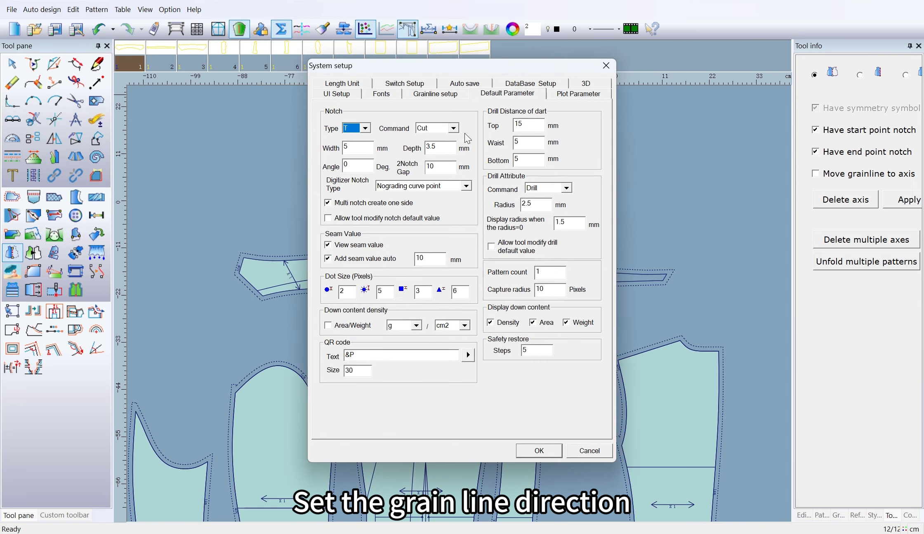
pyautogui.click(435, 93)
pyautogui.click(329, 147)
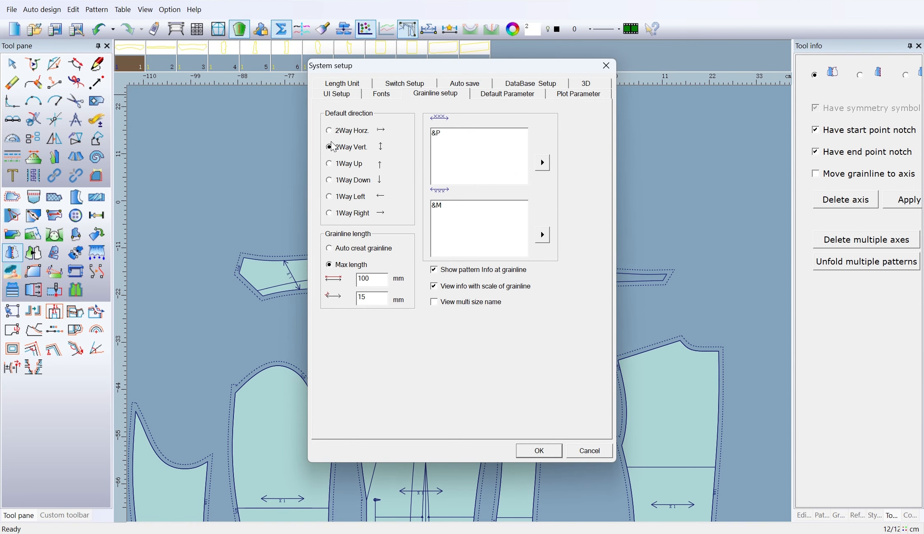
pyautogui.click(542, 451)
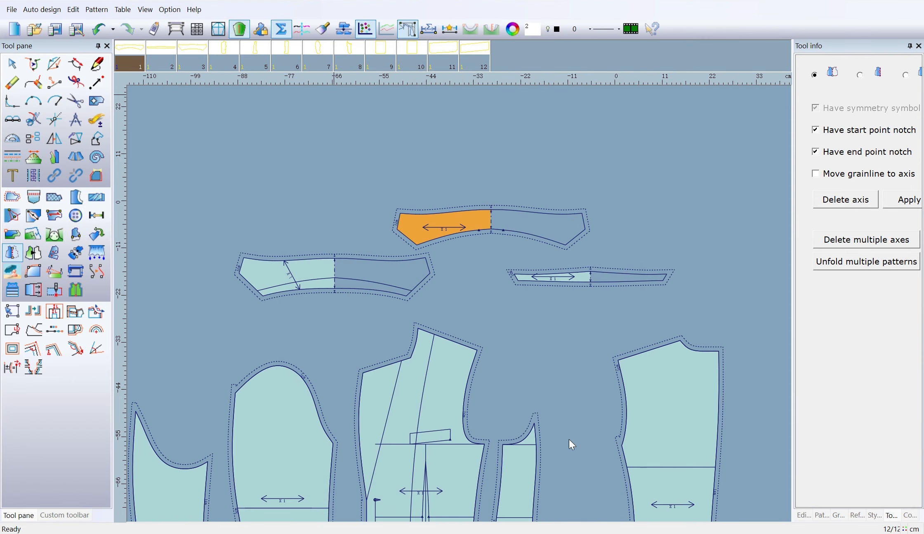
# Step: Recreate the grainlines by the direction in config for all patterns of the style
pyautogui.click(59, 218)
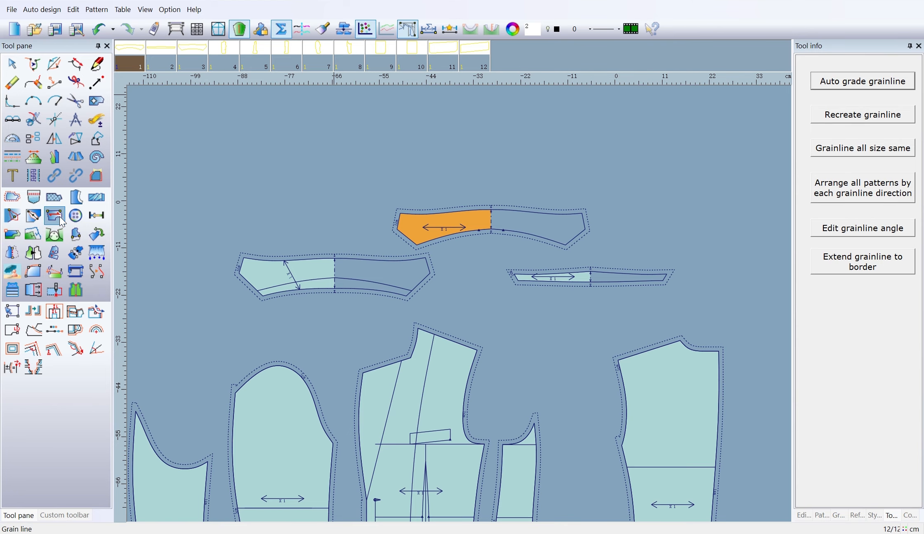
pyautogui.click(849, 117)
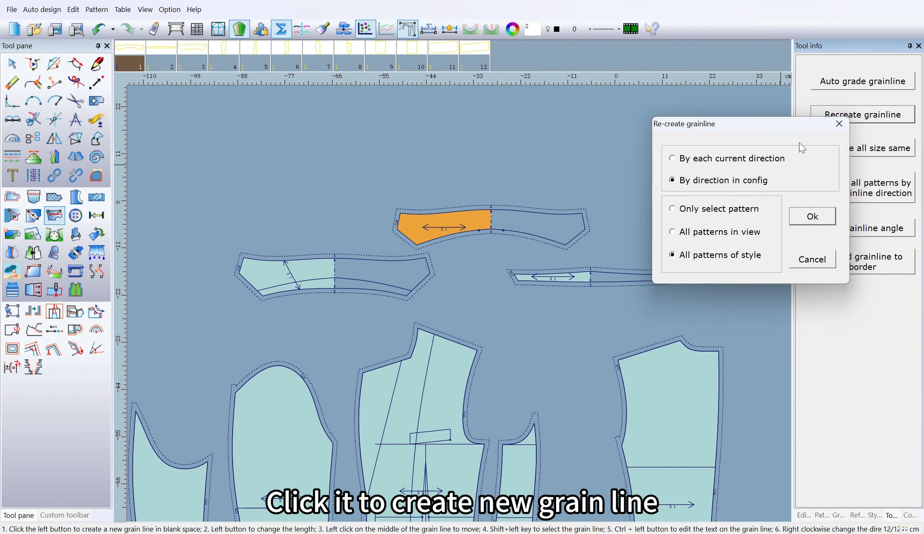
pyautogui.click(812, 214)
# Step: Examine the recreated grainlines on the sleeve, body, pocket and collar pieces
pyautogui.scroll(-3, 428, 238)
pyautogui.scroll(4, 453, 349)
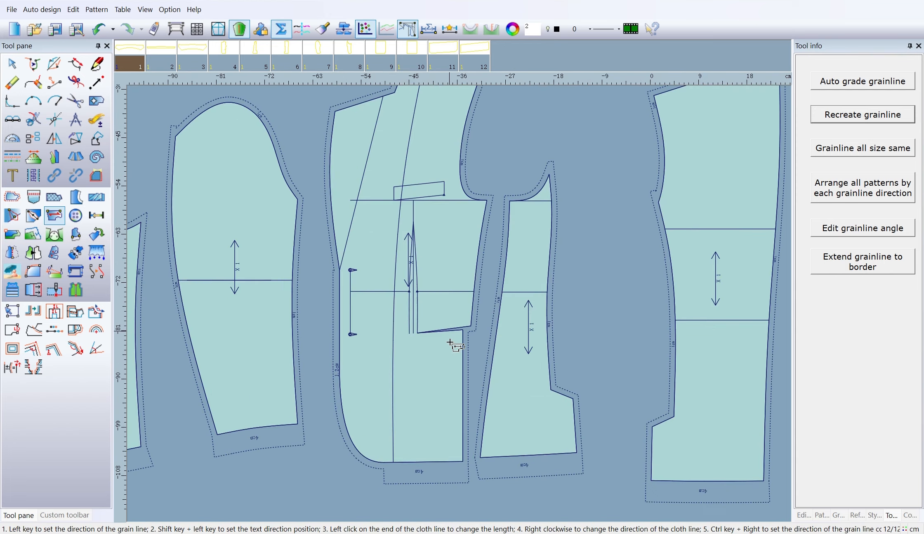
pyautogui.scroll(-4, 451, 341)
pyautogui.scroll(3, 461, 311)
pyautogui.scroll(-3, 558, 309)
pyautogui.scroll(4, 546, 206)
pyautogui.scroll(-4, 458, 334)
pyautogui.scroll(2, 460, 305)
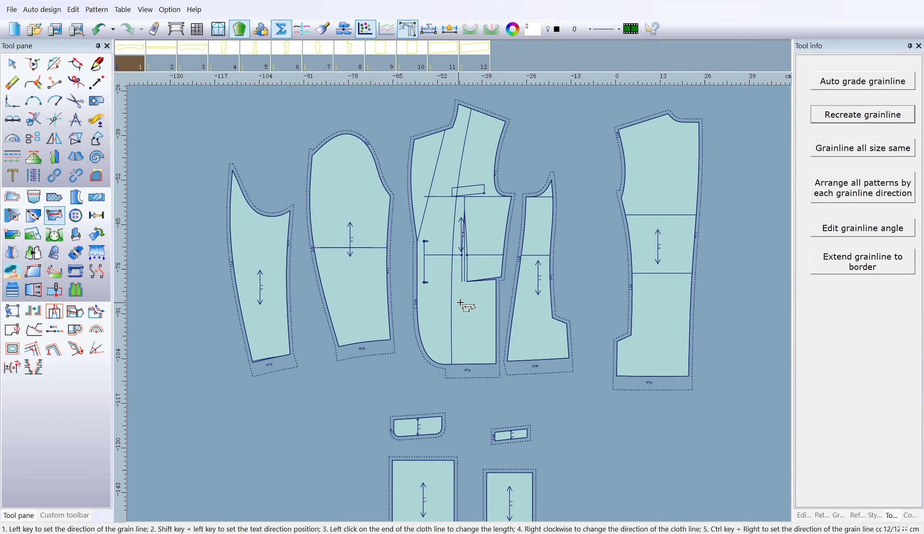
pyautogui.scroll(-1, 584, 262)
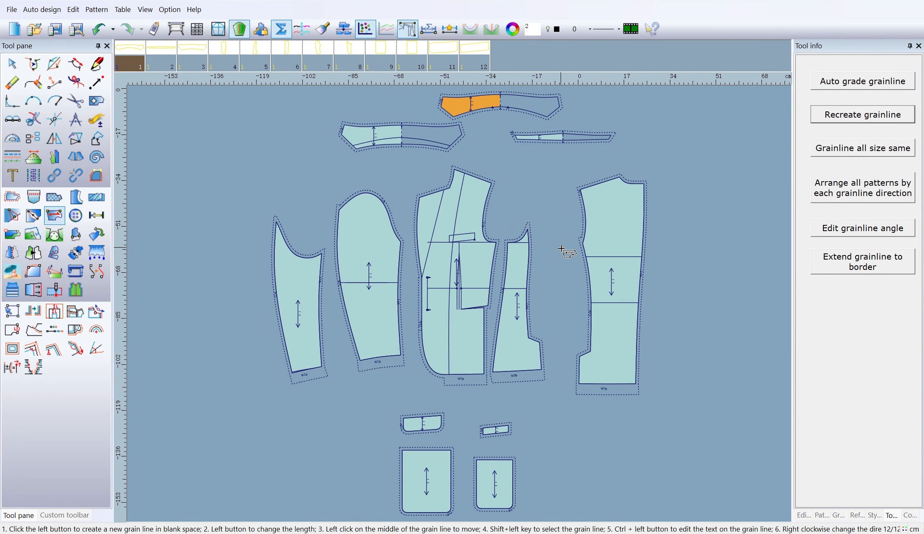
# Step: Name the first collar pattern "collar" in its pattern info and apply it
pyautogui.doubleClick(133, 49)
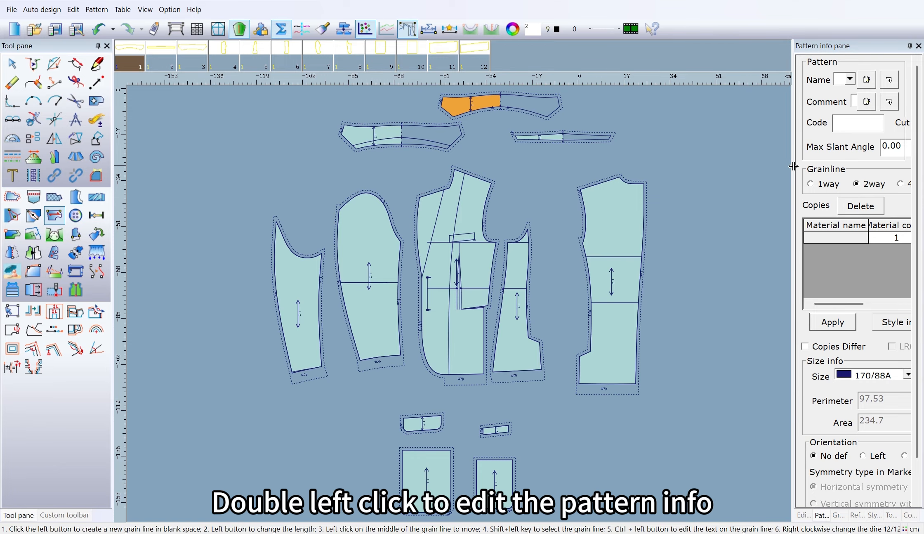
pyautogui.moveTo(792, 172); pyautogui.dragTo(673, 179)
pyautogui.click(755, 80)
pyautogui.write('collar')
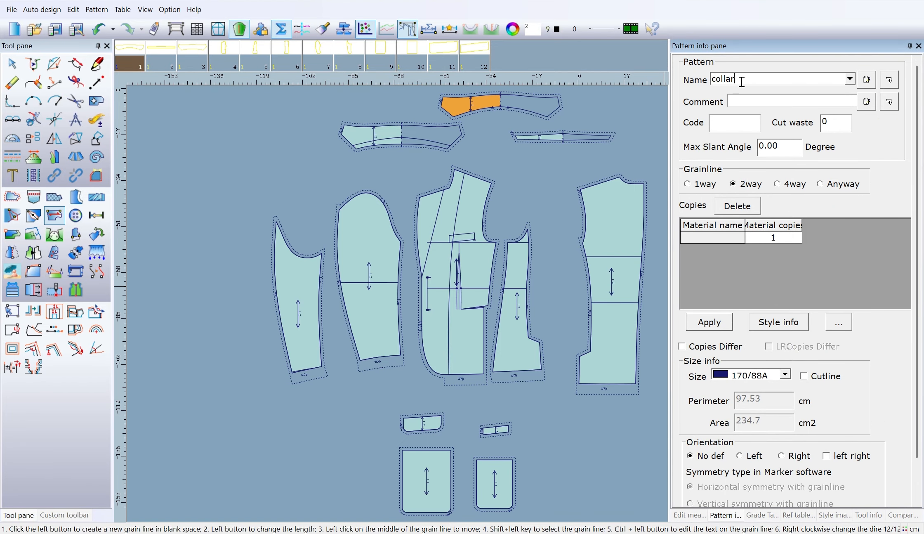
pyautogui.click(709, 322)
# Step: Name the narrow collar pattern "stand collar", assign one copy each of materials A and B, and apply the info
pyautogui.click(730, 79)
pyautogui.write('sta')
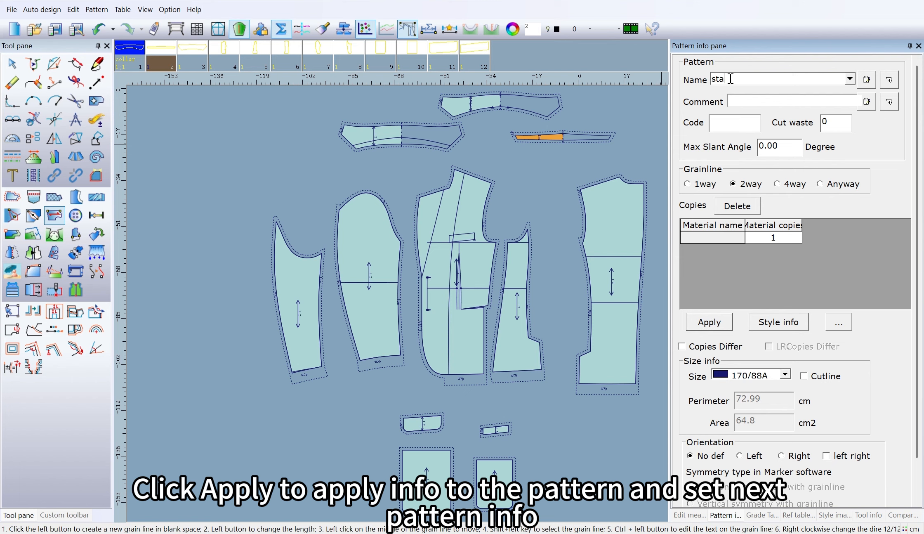
pyautogui.write('nd collar')
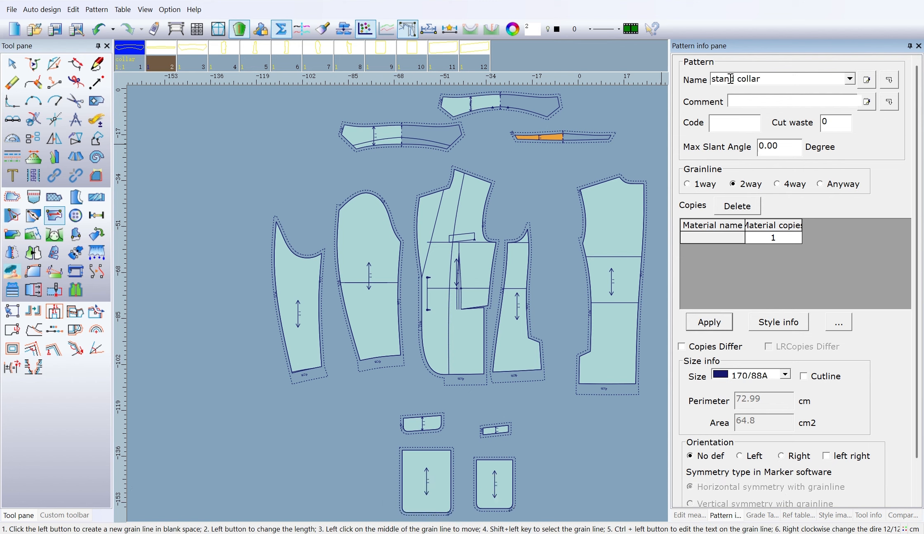
pyautogui.click(722, 239)
pyautogui.write('A')
pyautogui.click(712, 250)
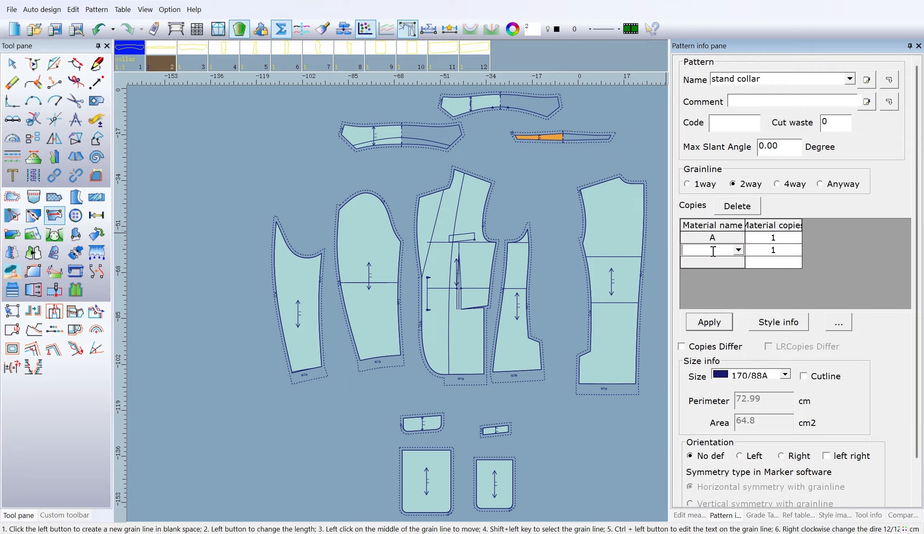
pyautogui.write('B')
pyautogui.click(729, 328)
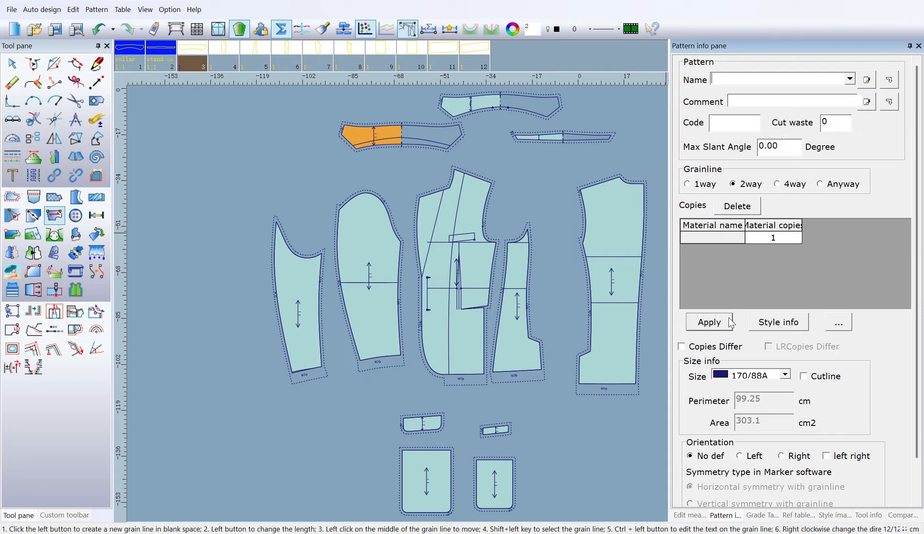
# Step: Name the third collar pattern "under collar", assign it material A, and apply the info
pyautogui.click(721, 78)
pyautogui.write('ur')
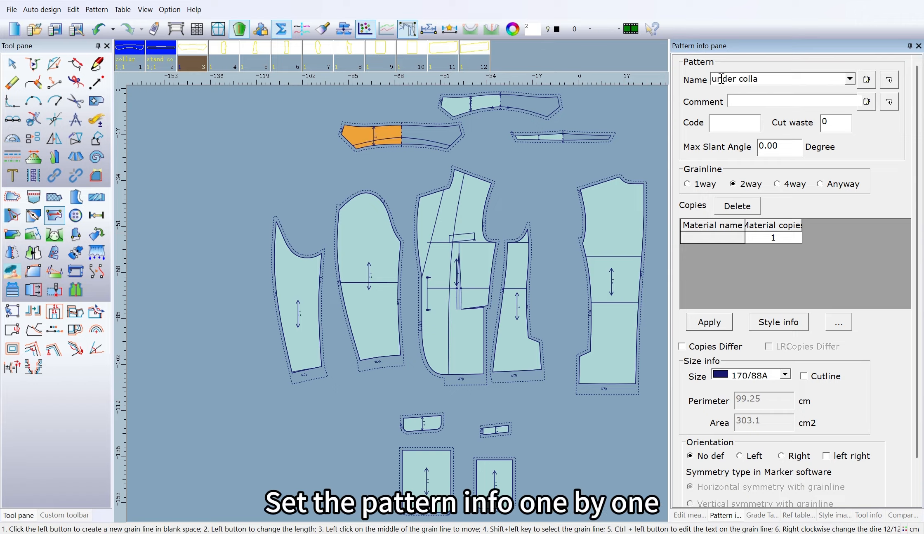
pyautogui.write('der collar')
pyautogui.click(733, 239)
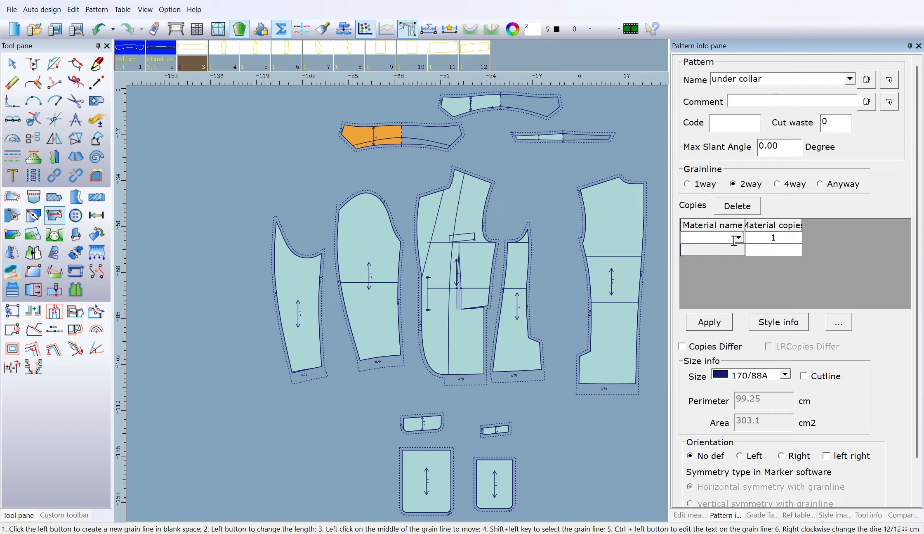
pyautogui.click(773, 238)
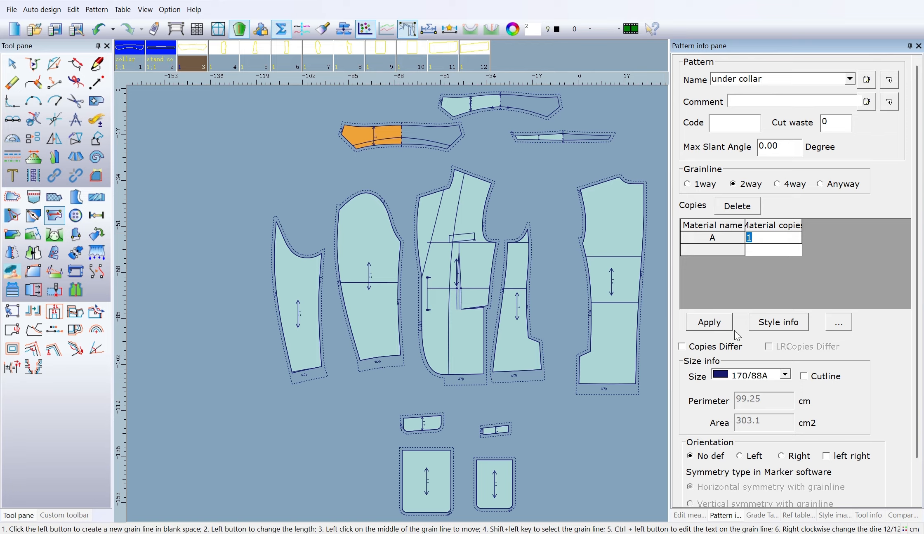
pyautogui.click(721, 322)
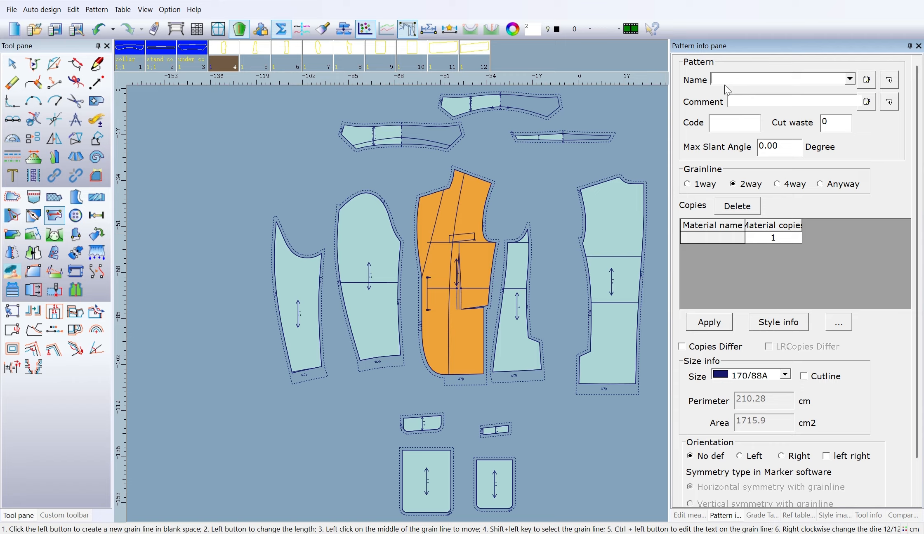
# Step: Name the front body pattern "front", assign two copies of material A, and apply the info
pyautogui.write('front')
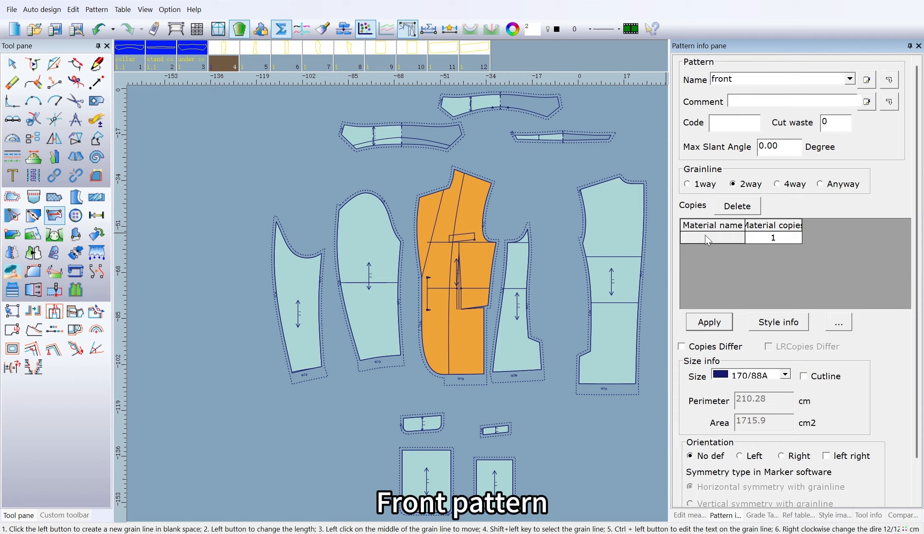
pyautogui.click(706, 238)
pyautogui.click(781, 239)
pyautogui.write('2')
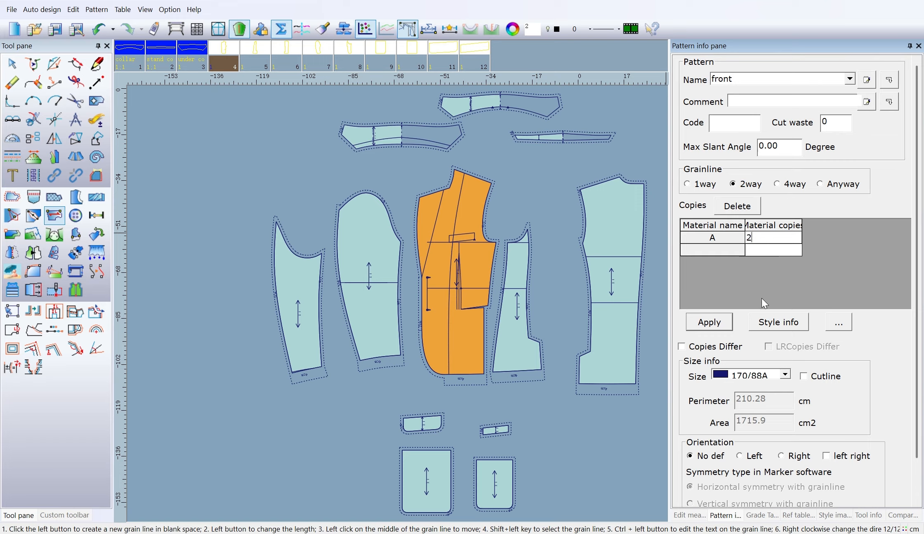
pyautogui.click(710, 322)
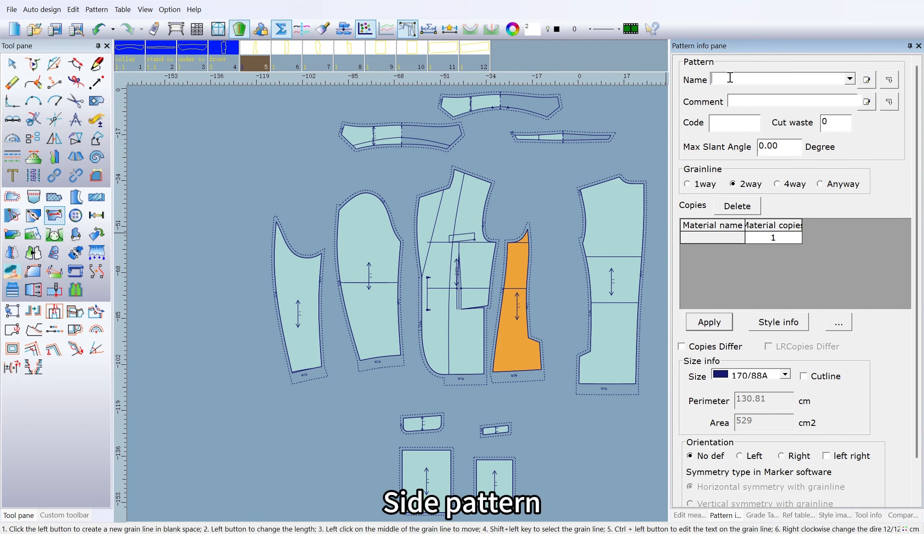
# Step: Name the side body pattern "side", assign it material A with its copies, and apply the info
pyautogui.write('side')
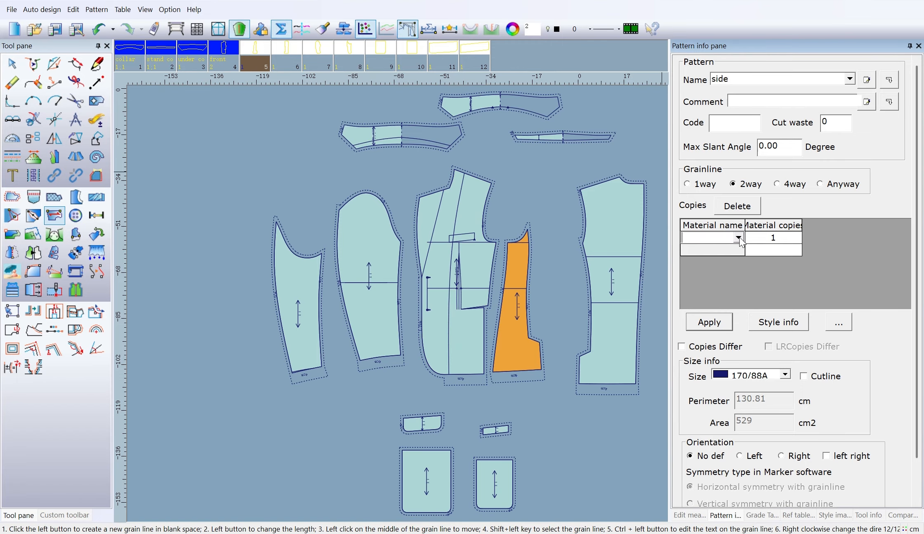
pyautogui.click(738, 237)
pyautogui.click(770, 237)
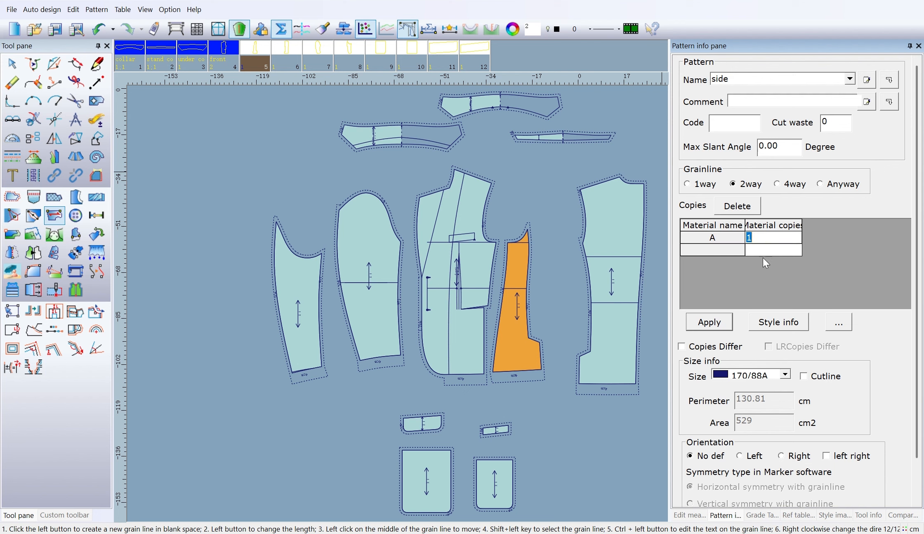
pyautogui.click(725, 330)
# Step: Name the back body pattern "back", assign it material A with its copies, and apply the info
pyautogui.click(729, 78)
pyautogui.write('b')
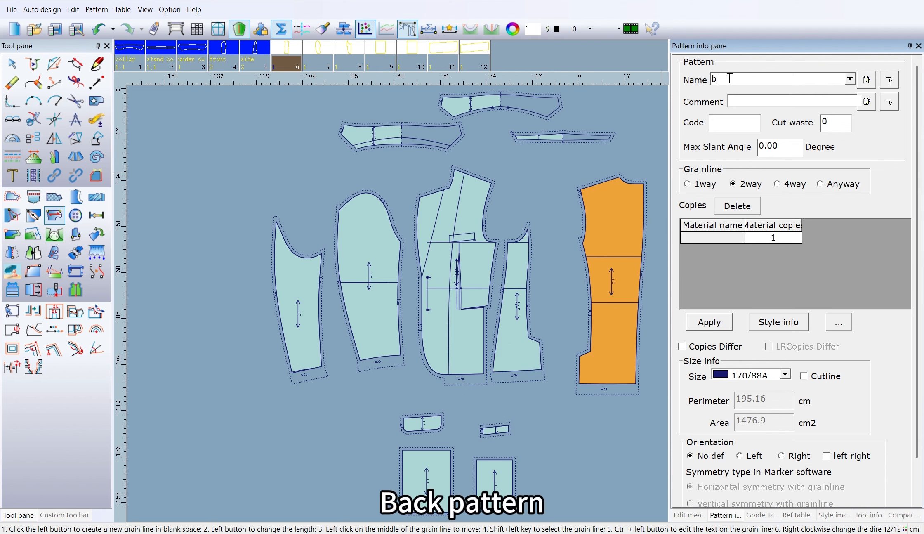
pyautogui.write('ack')
pyautogui.click(731, 241)
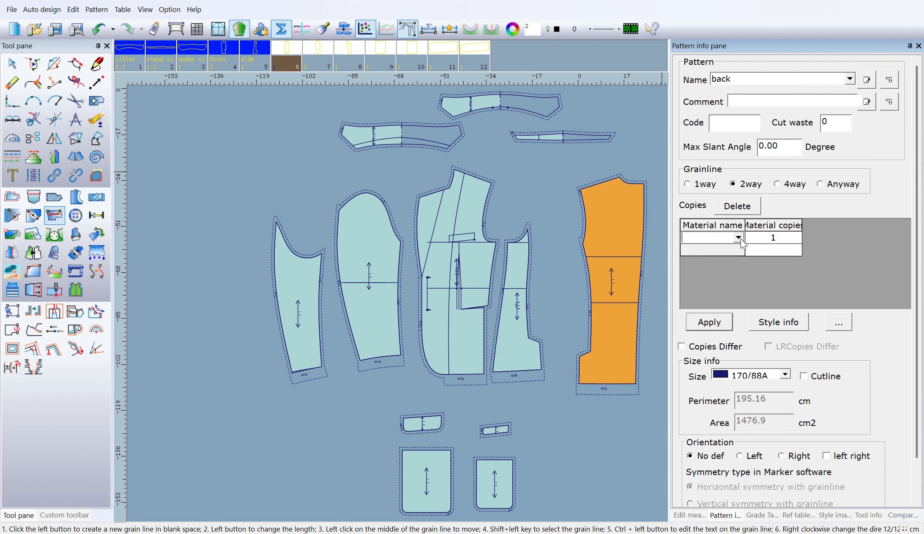
pyautogui.click(741, 238)
pyautogui.click(712, 256)
pyautogui.click(777, 239)
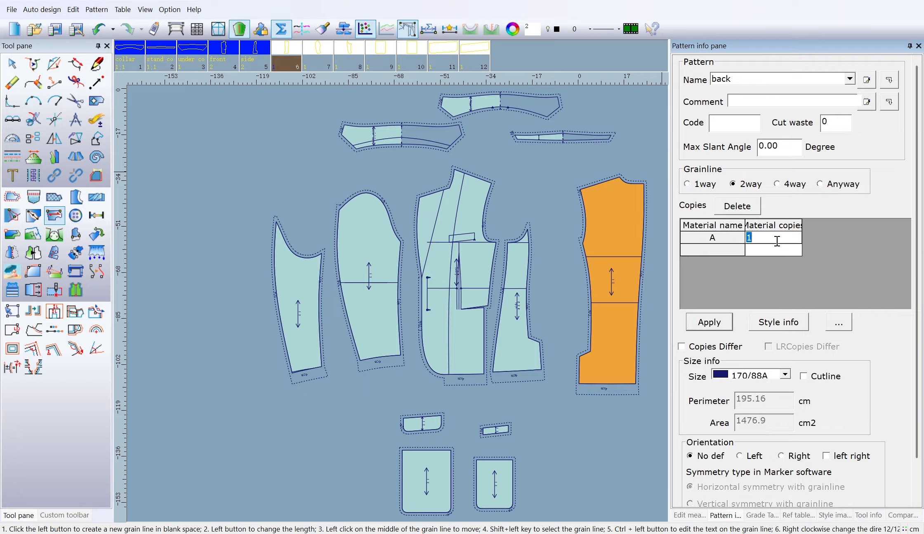
pyautogui.click(726, 321)
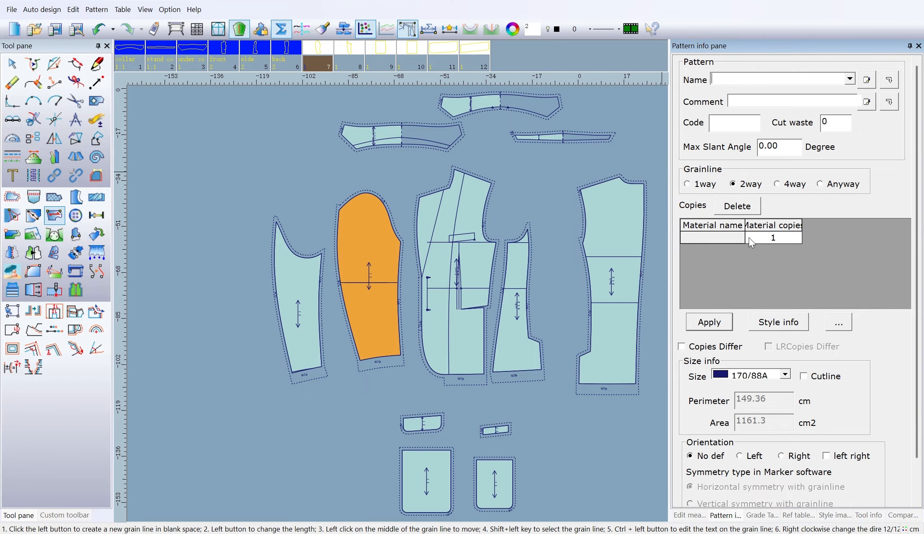
# Step: Name the wider sleeve pattern "big sleeve", assign it material A with its copies, and apply the info
pyautogui.click(728, 78)
pyautogui.write('big sleeve')
pyautogui.click(732, 237)
pyautogui.click(733, 238)
pyautogui.click(726, 250)
pyautogui.click(773, 239)
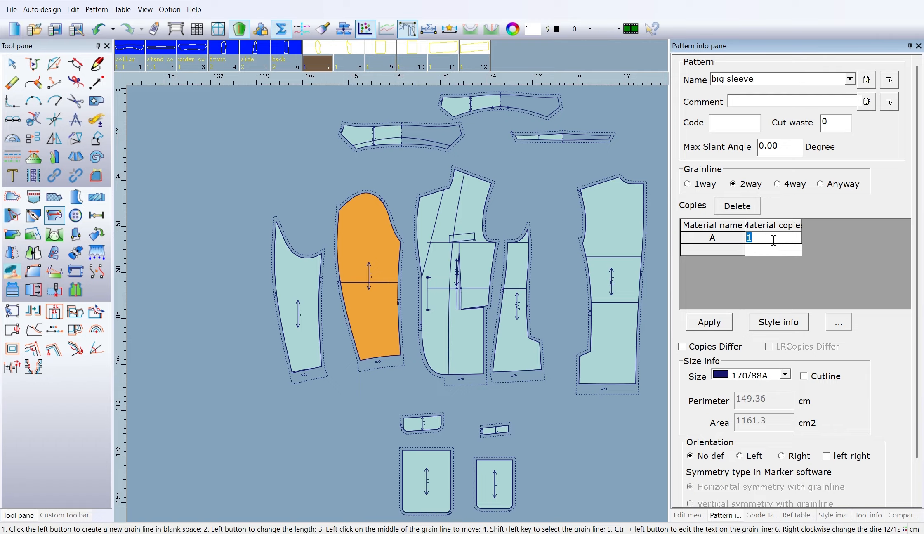
pyautogui.click(720, 321)
# Step: Name the narrower sleeve pattern "small sleeve", assign two copies of material A, and apply the info
pyautogui.click(728, 79)
pyautogui.write('small sl')
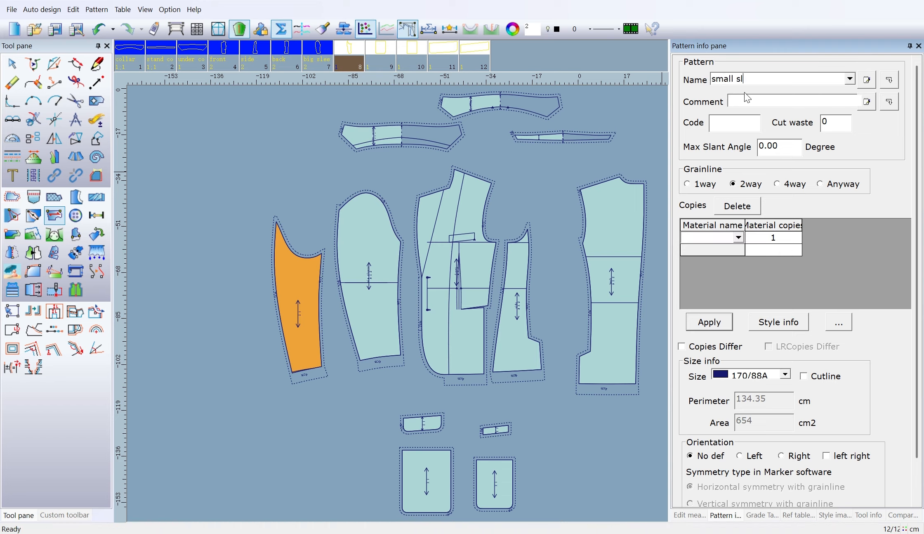
pyautogui.write('eeve')
pyautogui.click(729, 238)
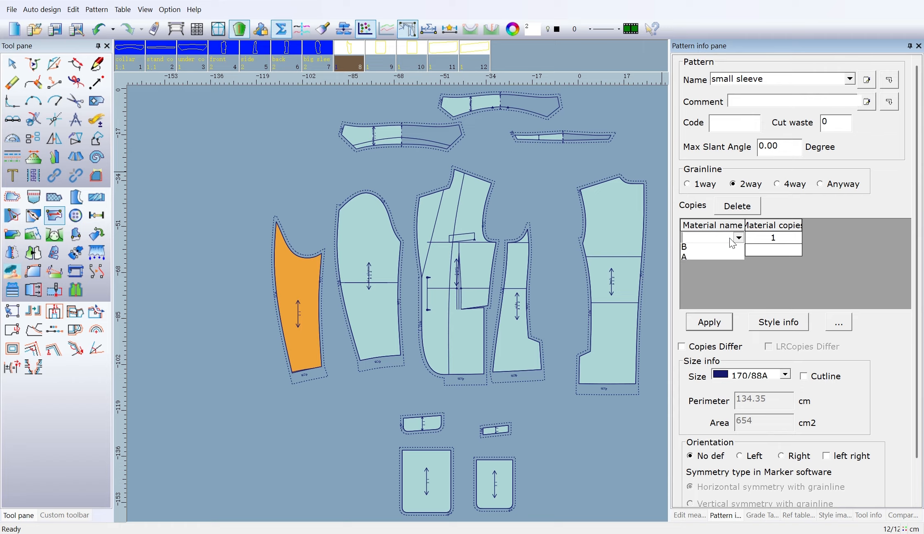
pyautogui.click(700, 260)
pyautogui.click(782, 237)
pyautogui.write('2')
pyautogui.click(718, 322)
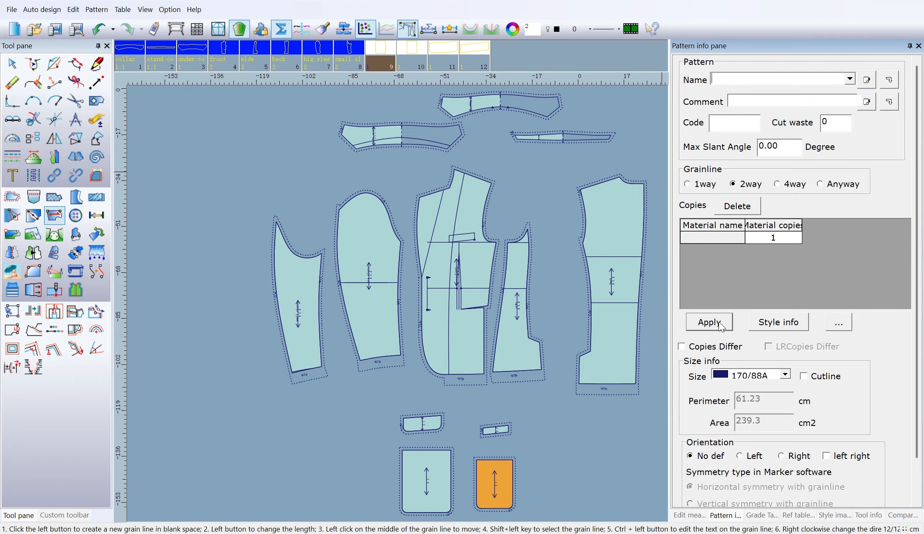
# Step: Name the smaller pocket bag pattern "pocket A", assign two copies of material C, and apply the info
pyautogui.click(729, 80)
pyautogui.write('po')
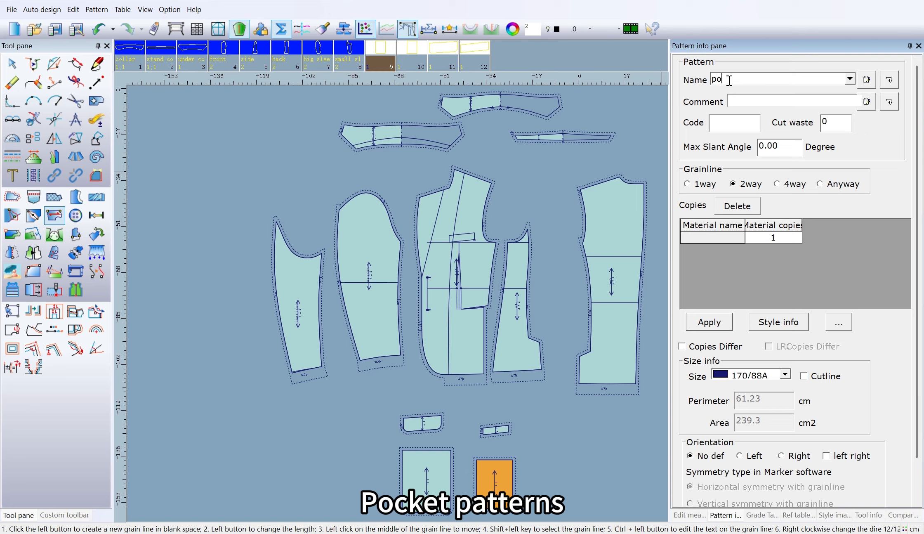
pyautogui.write('cket A')
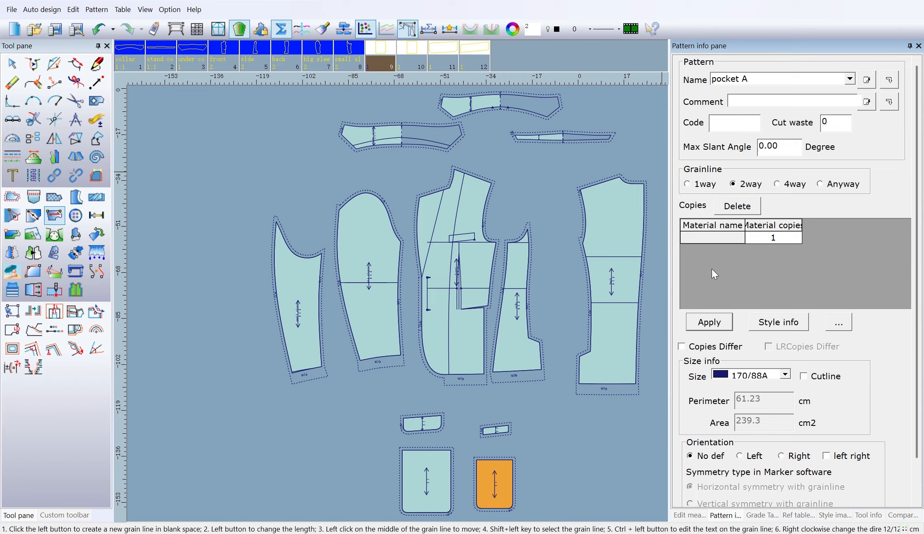
pyautogui.click(738, 239)
pyautogui.click(739, 239)
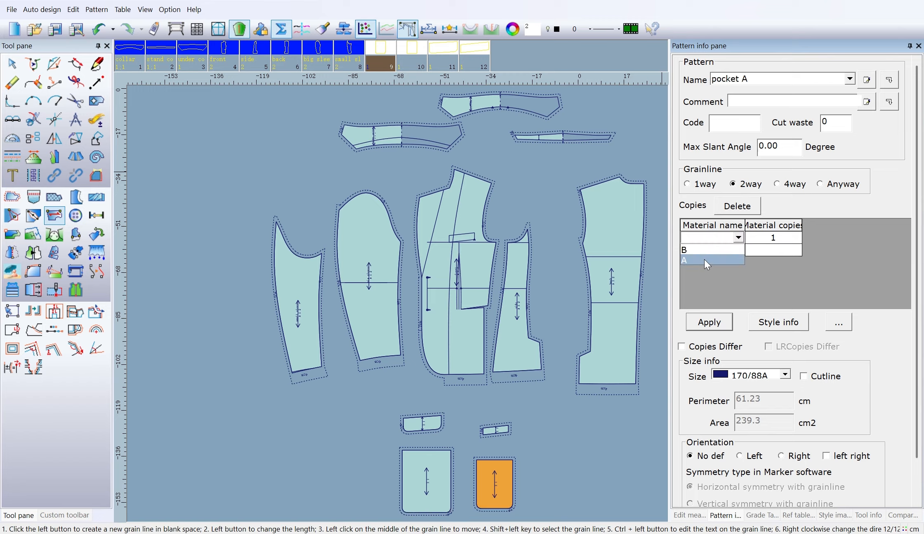
pyautogui.click(709, 236)
pyautogui.click(768, 238)
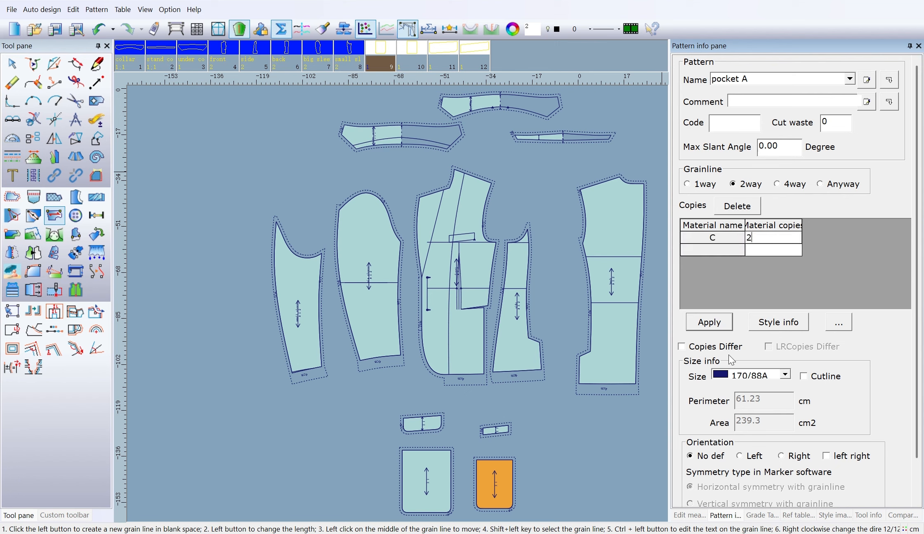
pyautogui.click(720, 316)
# Step: Name the larger pocket bag pattern "pocket B", assign two copies of material C, and apply the info
pyautogui.click(758, 80)
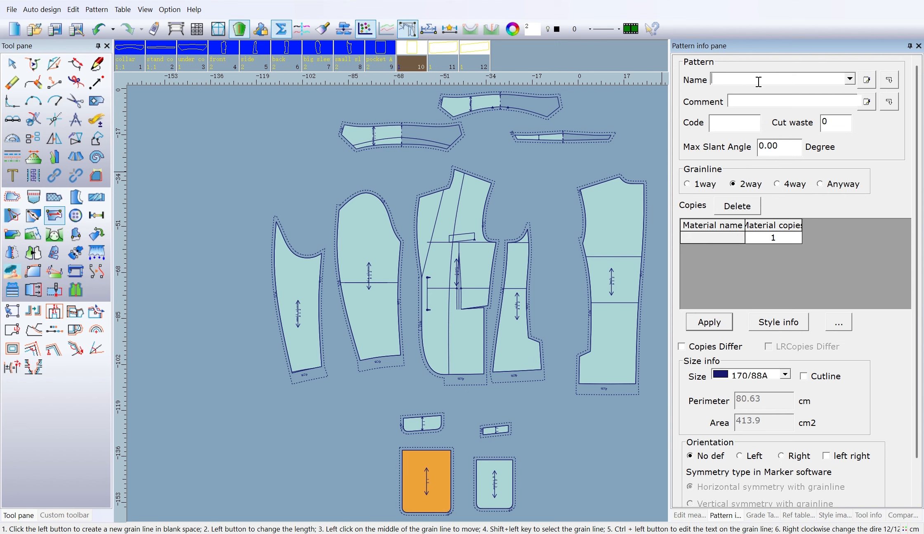
pyautogui.write('pock')
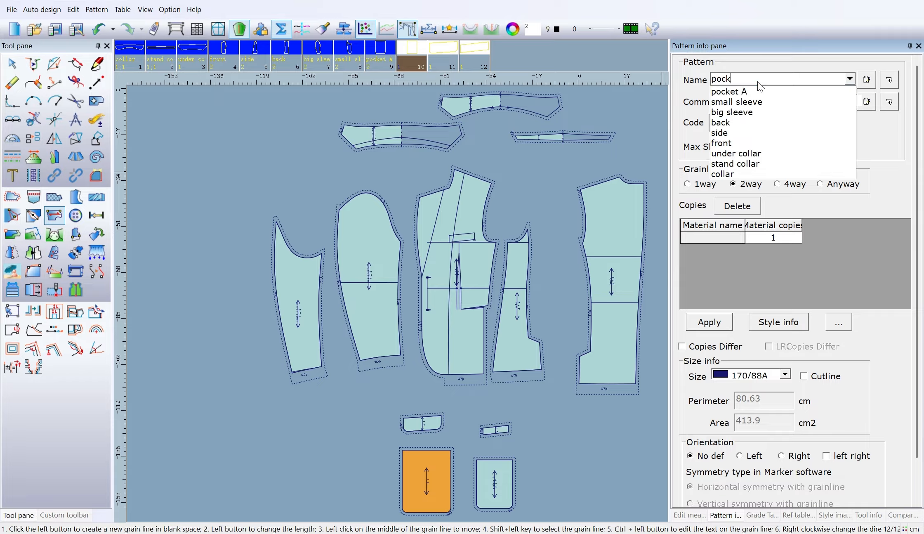
pyautogui.write('et B')
pyautogui.click(735, 239)
pyautogui.click(734, 239)
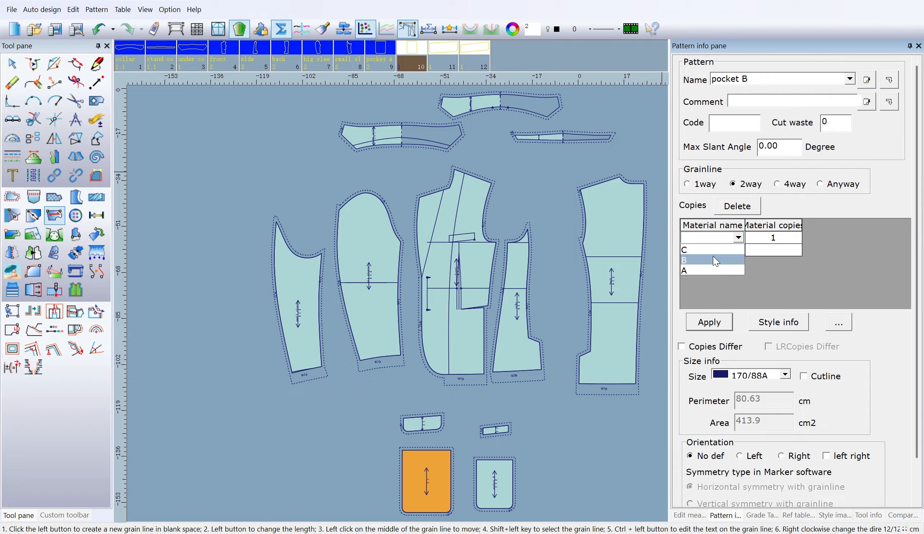
pyautogui.click(706, 249)
pyautogui.click(767, 237)
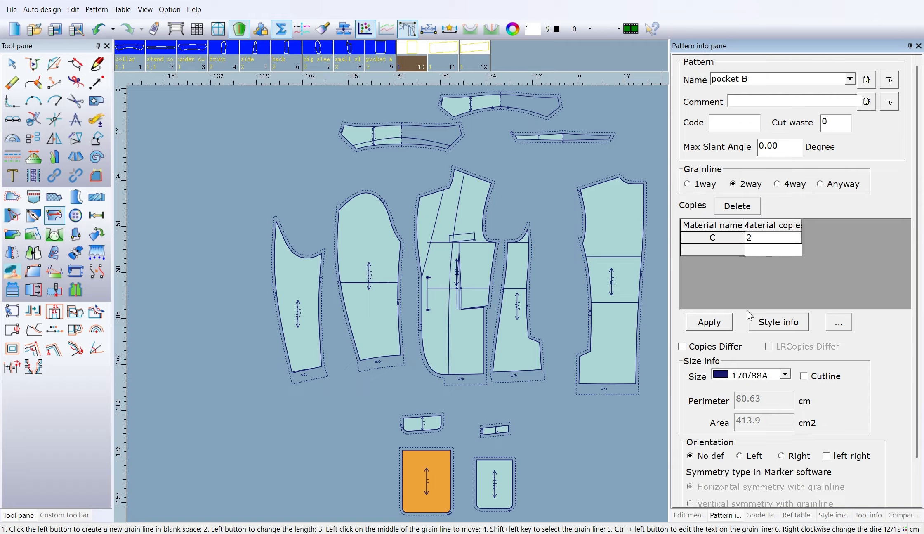
pyautogui.write('2')
pyautogui.click(710, 322)
# Step: Name the rounded flap pattern "pocket flap", assign it material A with its copies, and apply the info
pyautogui.click(748, 79)
pyautogui.write('poc')
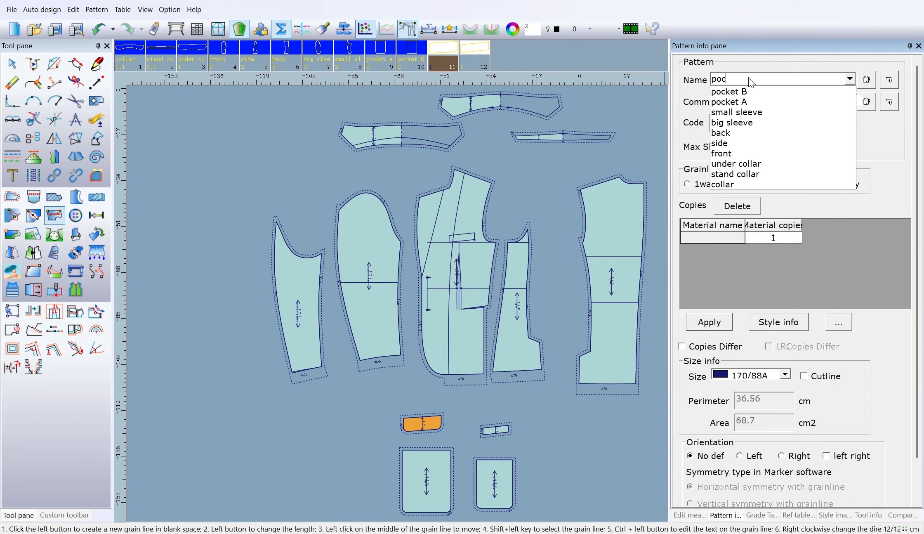
pyautogui.write('ket ')
pyautogui.write('fi')
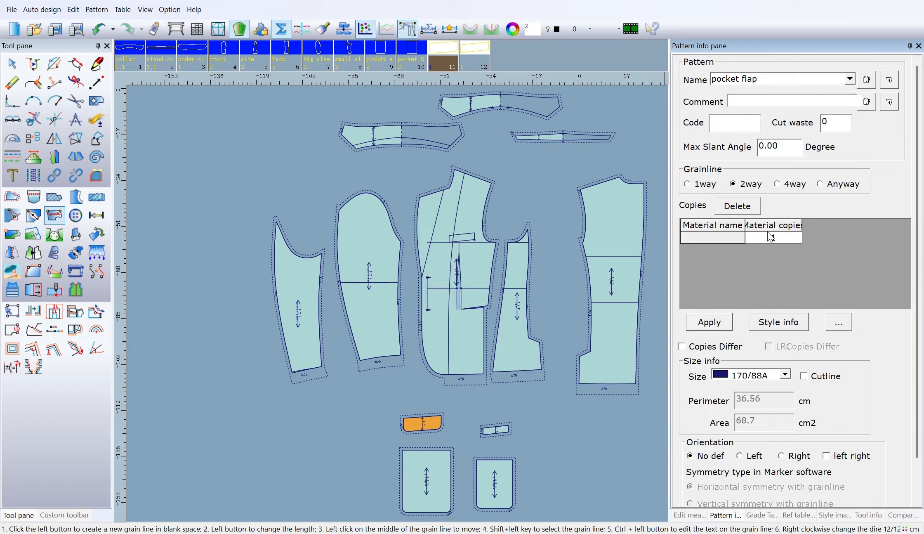
pyautogui.click(719, 238)
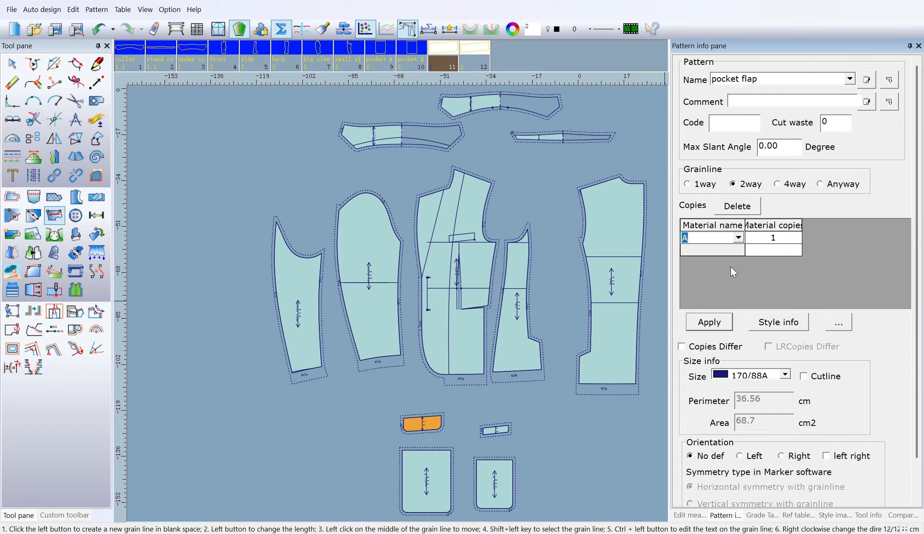
pyautogui.click(768, 241)
pyautogui.click(708, 322)
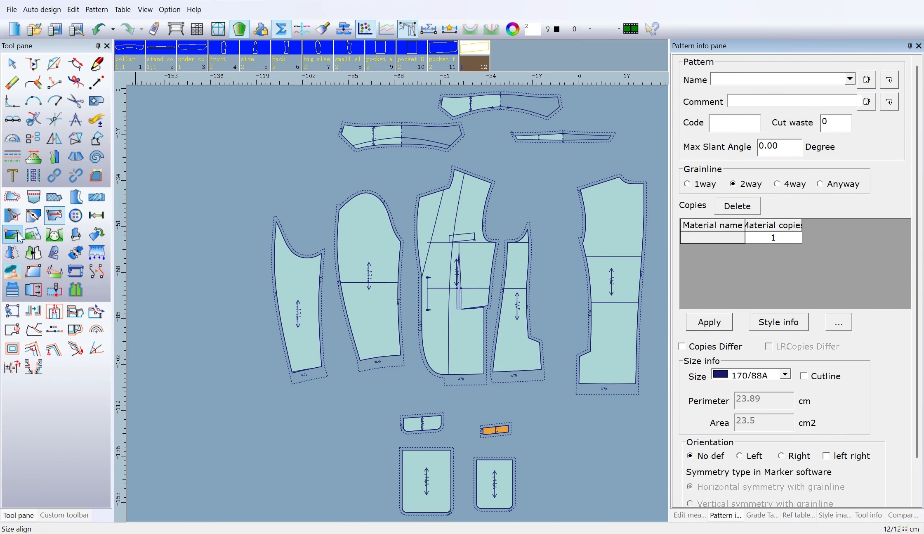
# Step: Mirror the small unnamed pocket pattern about its upper long edge, with start and end point notches
pyautogui.click(12, 252)
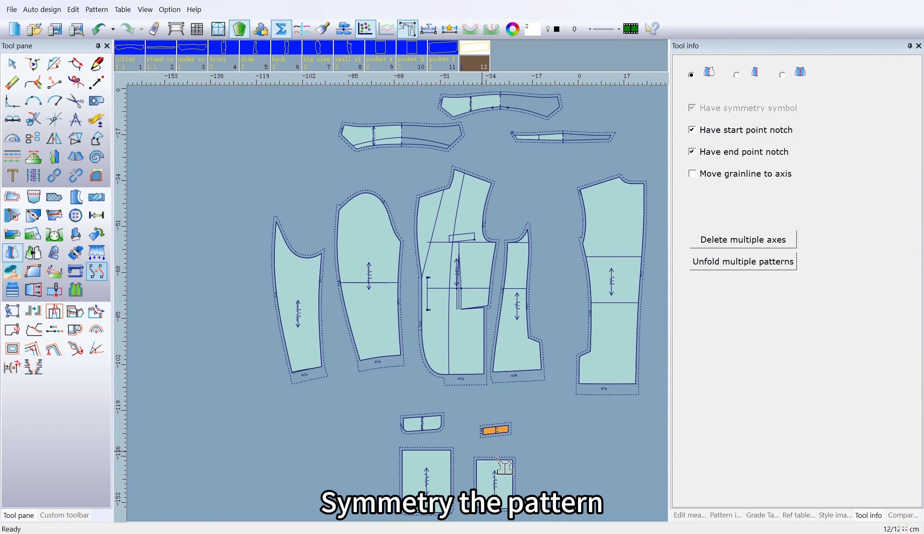
pyautogui.click(499, 430)
pyautogui.scroll(2, 498, 430)
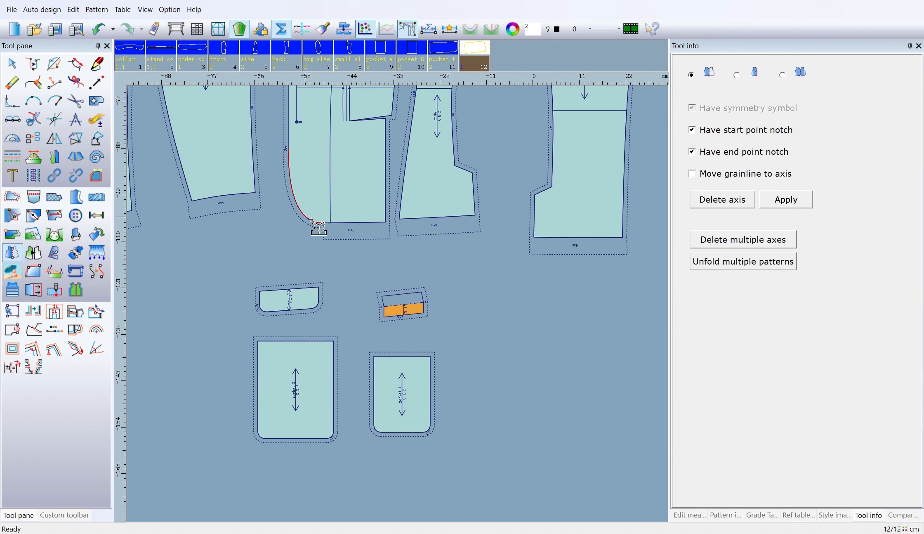
# Step: Open the pattern info of the small mirrored pocket piece and name it "pocket flap B"
pyautogui.doubleClick(477, 55)
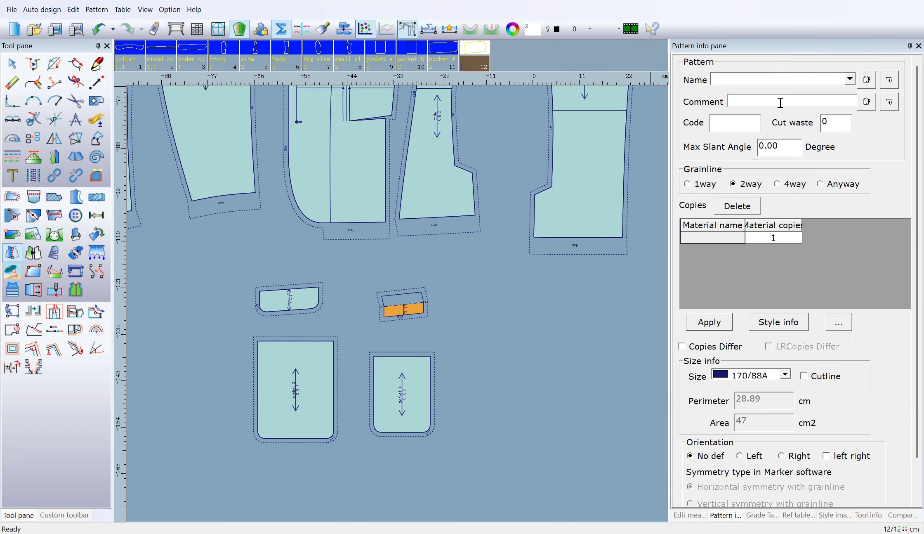
pyautogui.click(740, 77)
pyautogui.write('pocket')
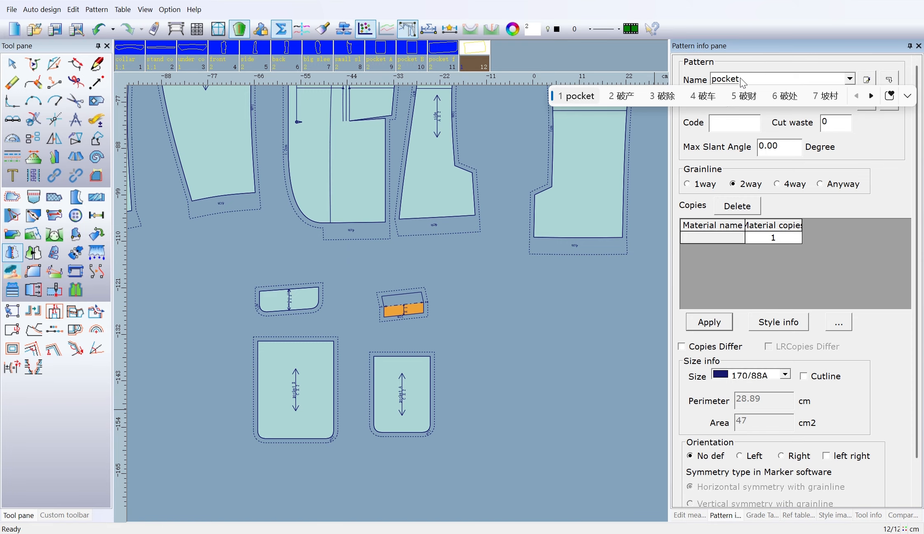
pyautogui.press('Return')
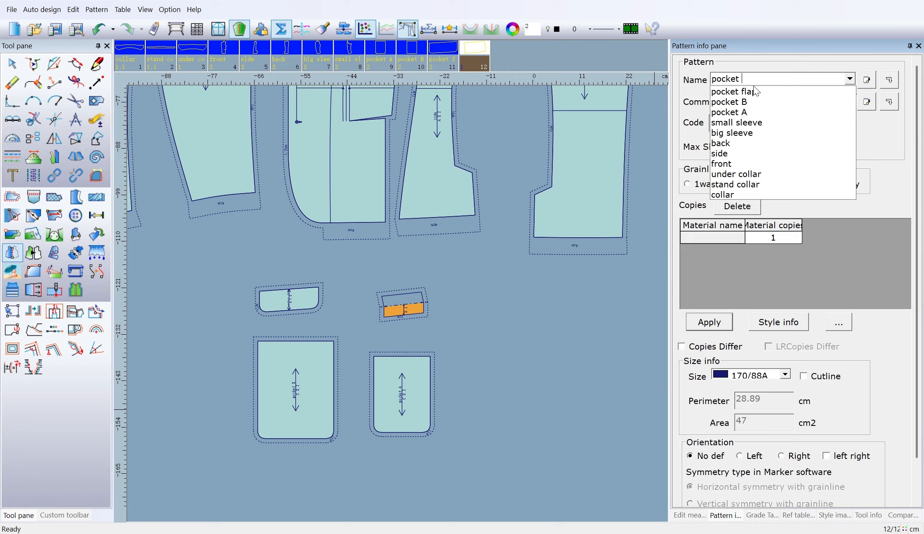
pyautogui.click(755, 91)
pyautogui.click(775, 80)
pyautogui.write('C')
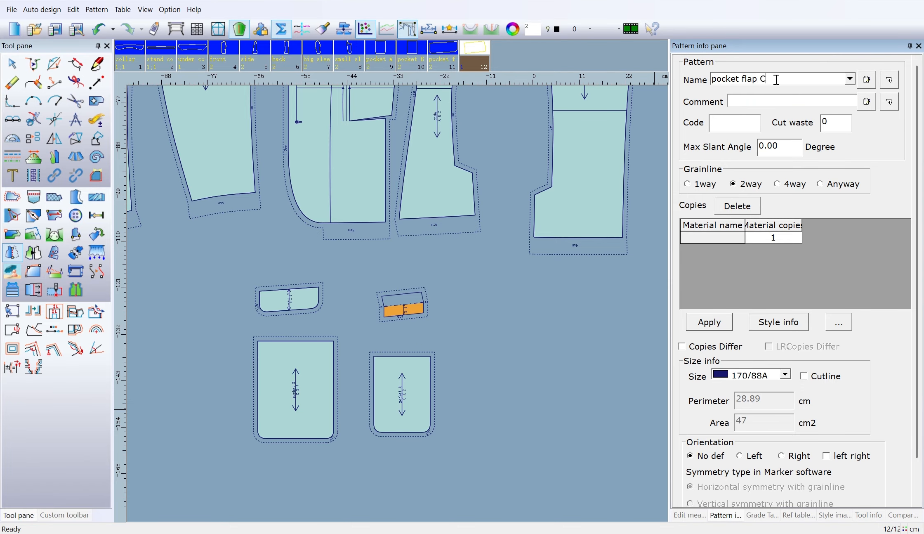
pyautogui.press('BackSpace')
pyautogui.write('B')
# Step: Assign two copies of material A to the small mirrored pocket piece and apply its pattern info
pyautogui.click(726, 237)
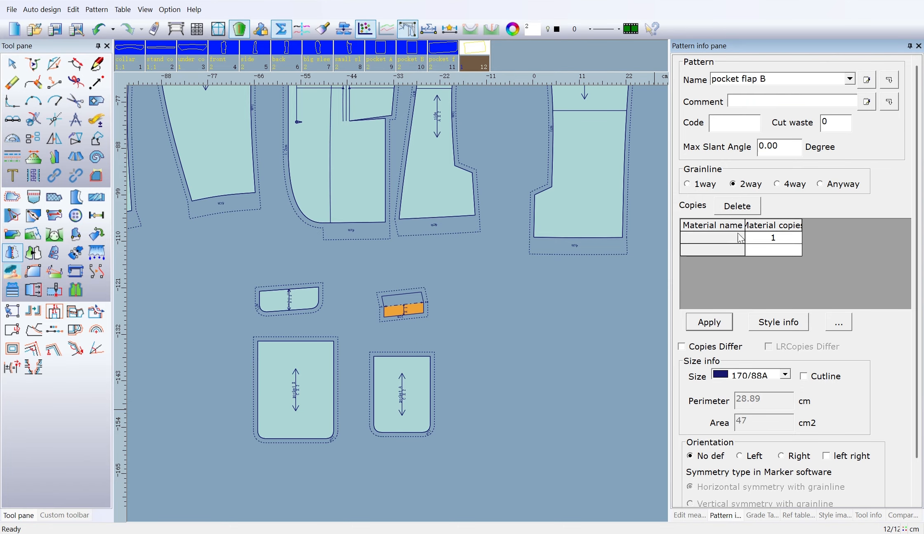
pyautogui.click(738, 237)
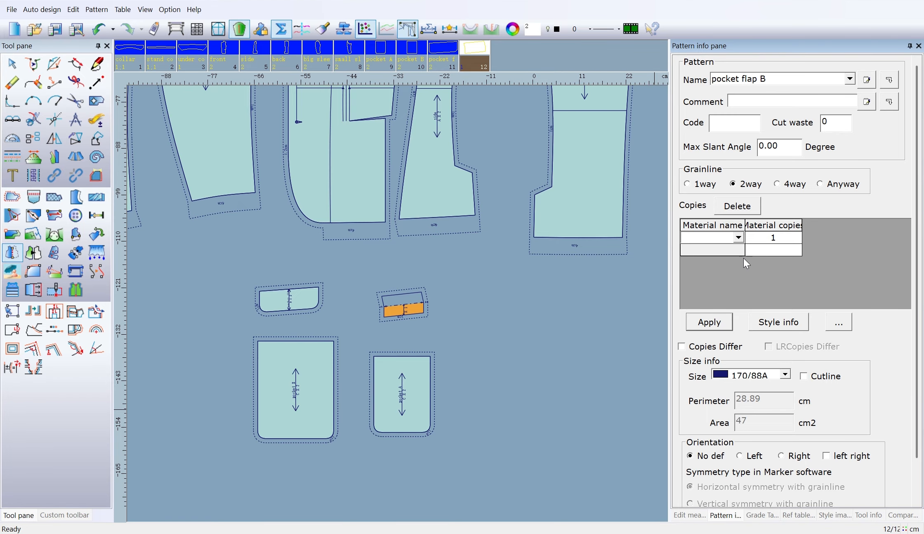
pyautogui.click(712, 269)
pyautogui.click(789, 238)
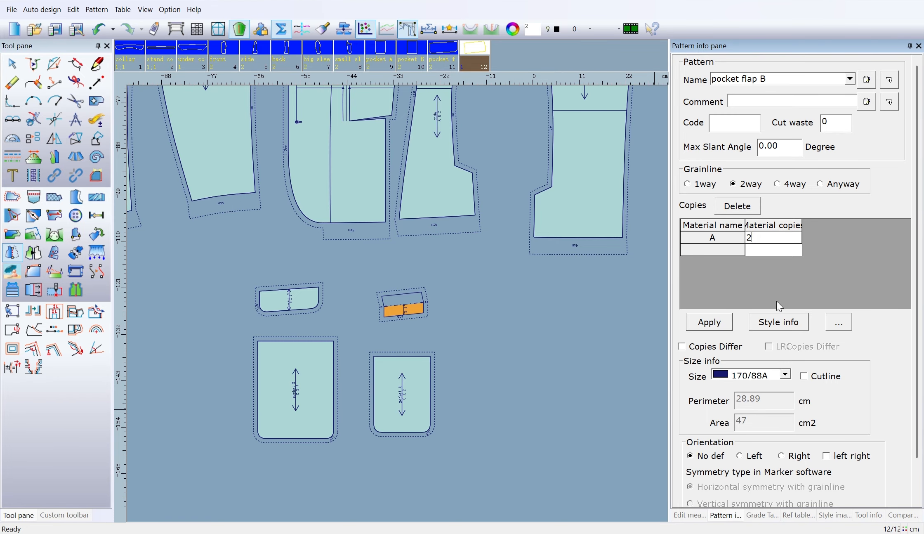
pyautogui.click(709, 322)
pyautogui.middleClick(430, 251)
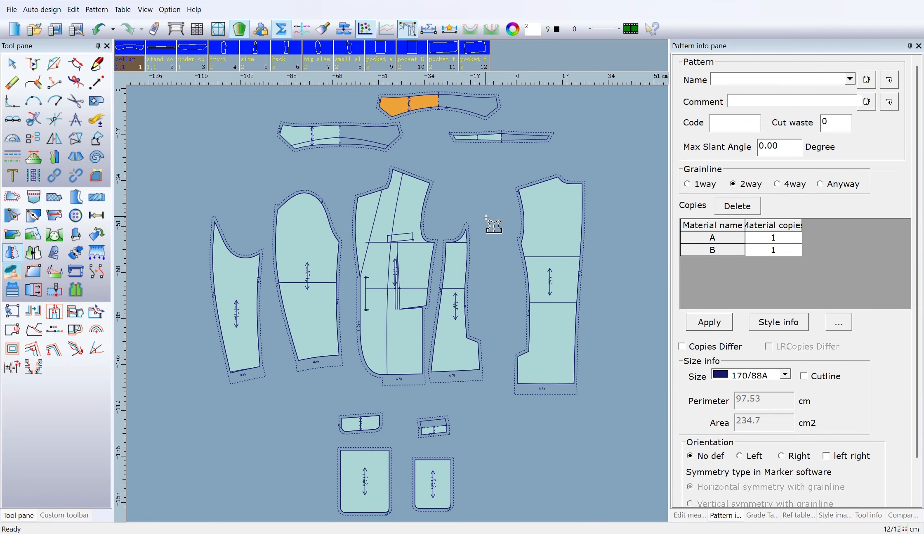